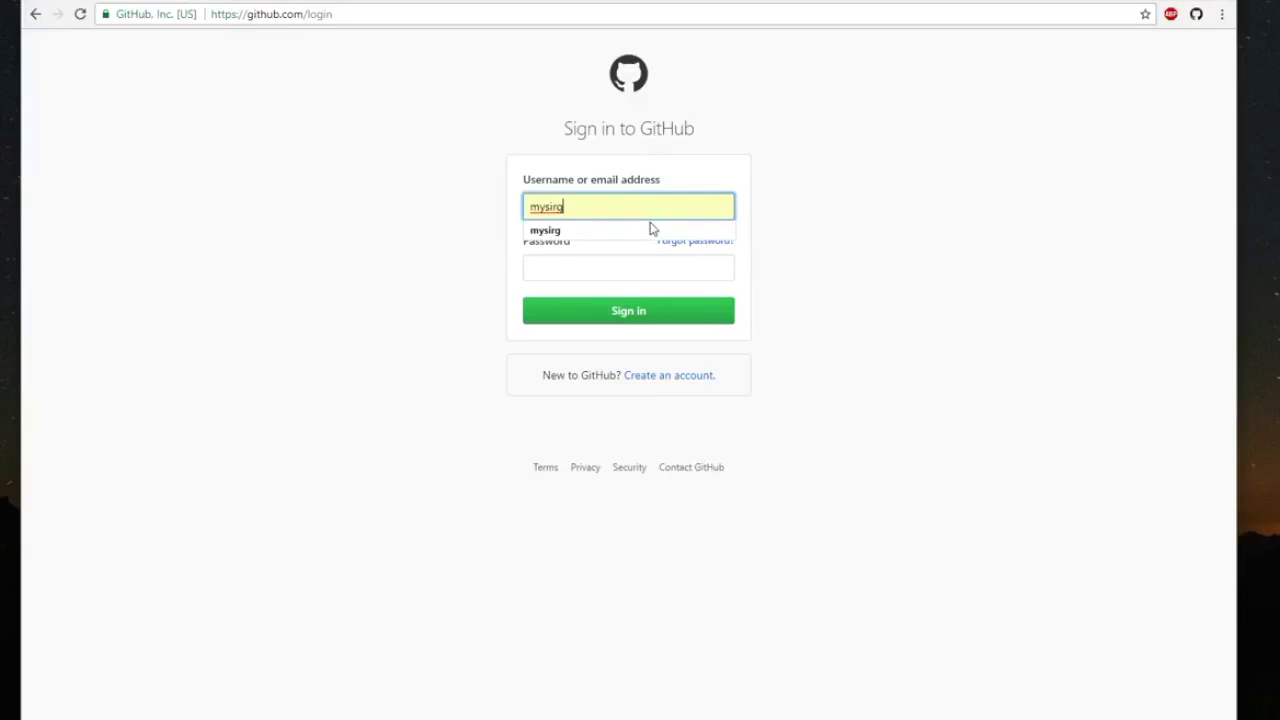
- Sign in to the account with the username and the account password
{"action": "key", "text": "Tab"}
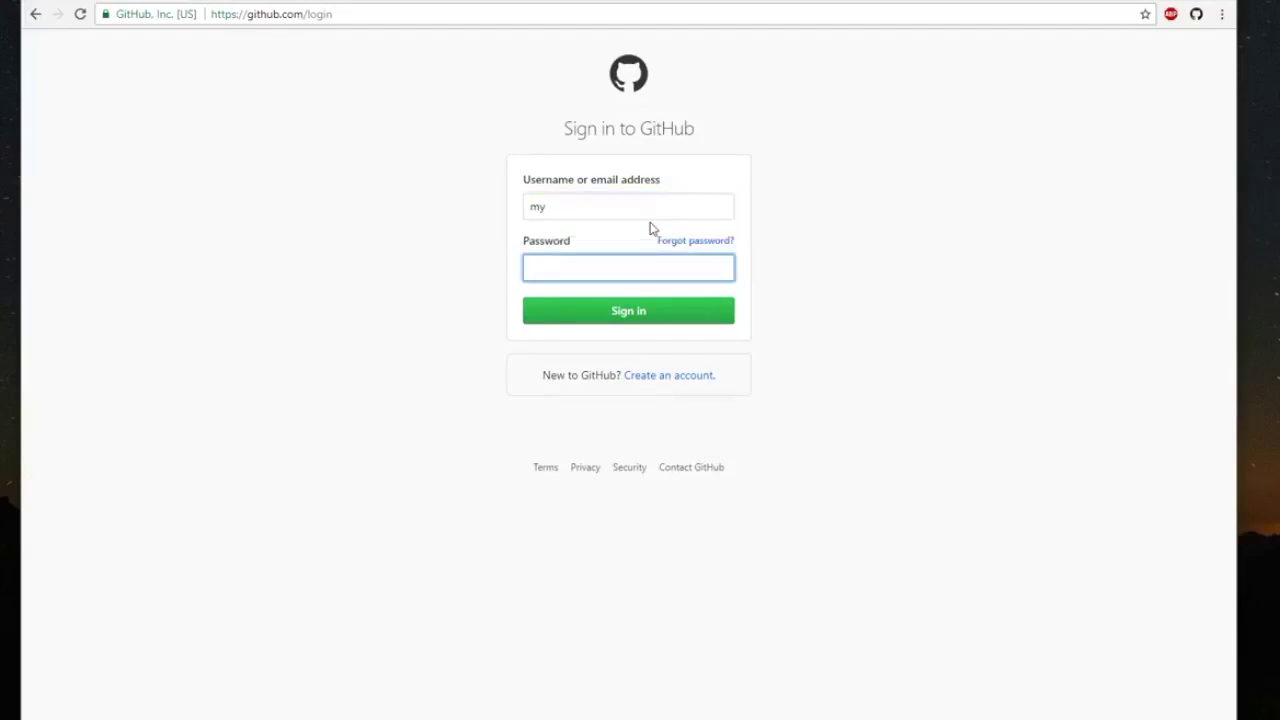
{"action": "left_click", "coordinate": [629, 214]}
{"action": "type", "text": "sir"}
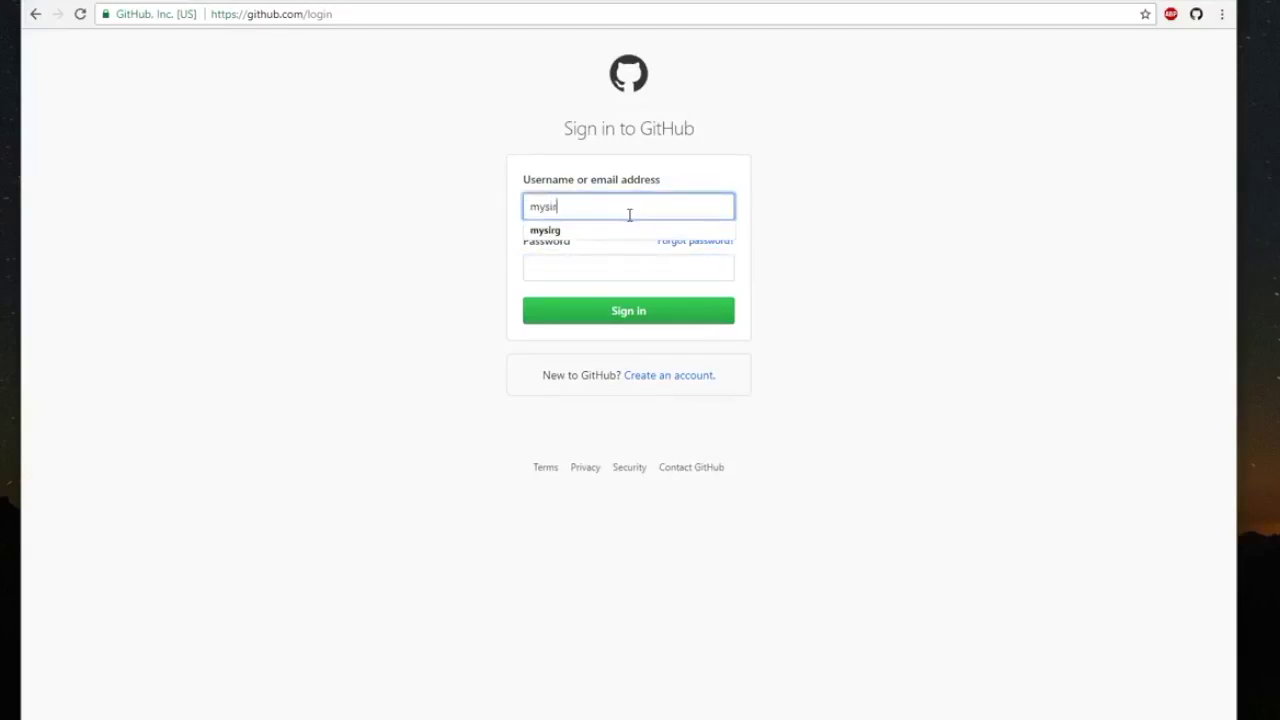
{"action": "type", "text": "g"}
{"action": "key", "text": "Tab"}
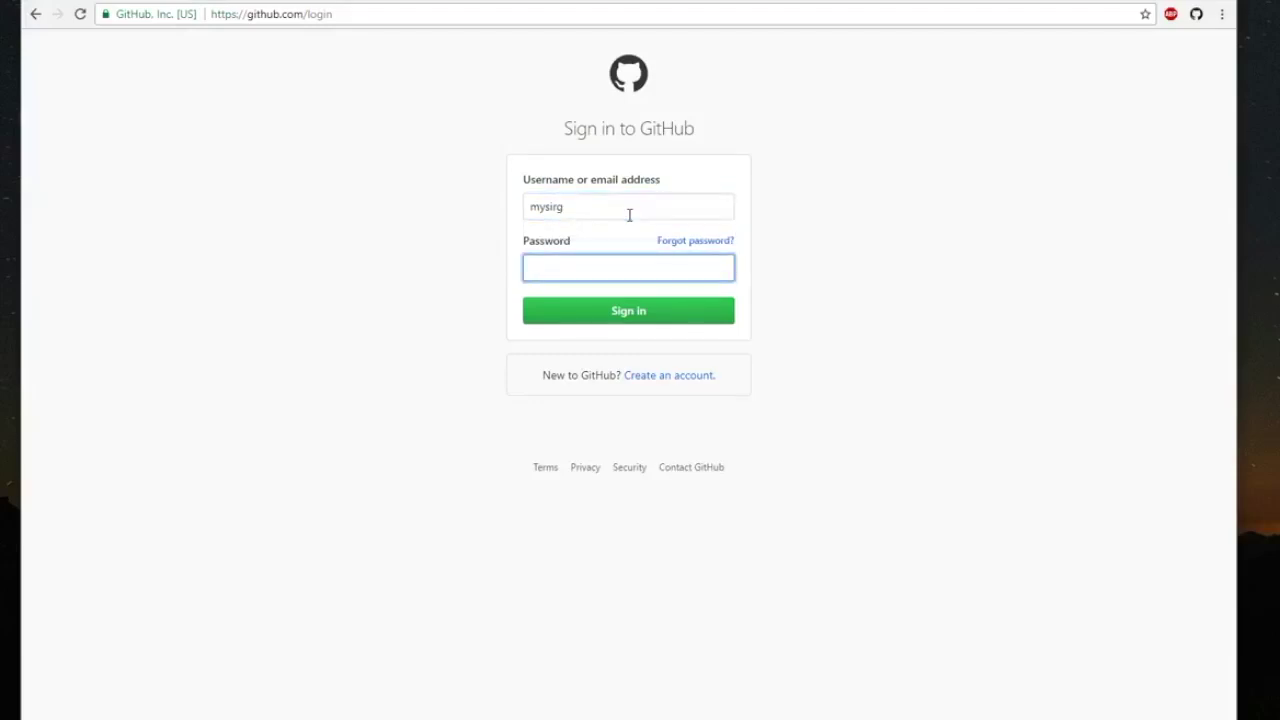
{"action": "type", "text": "••••••••••"}
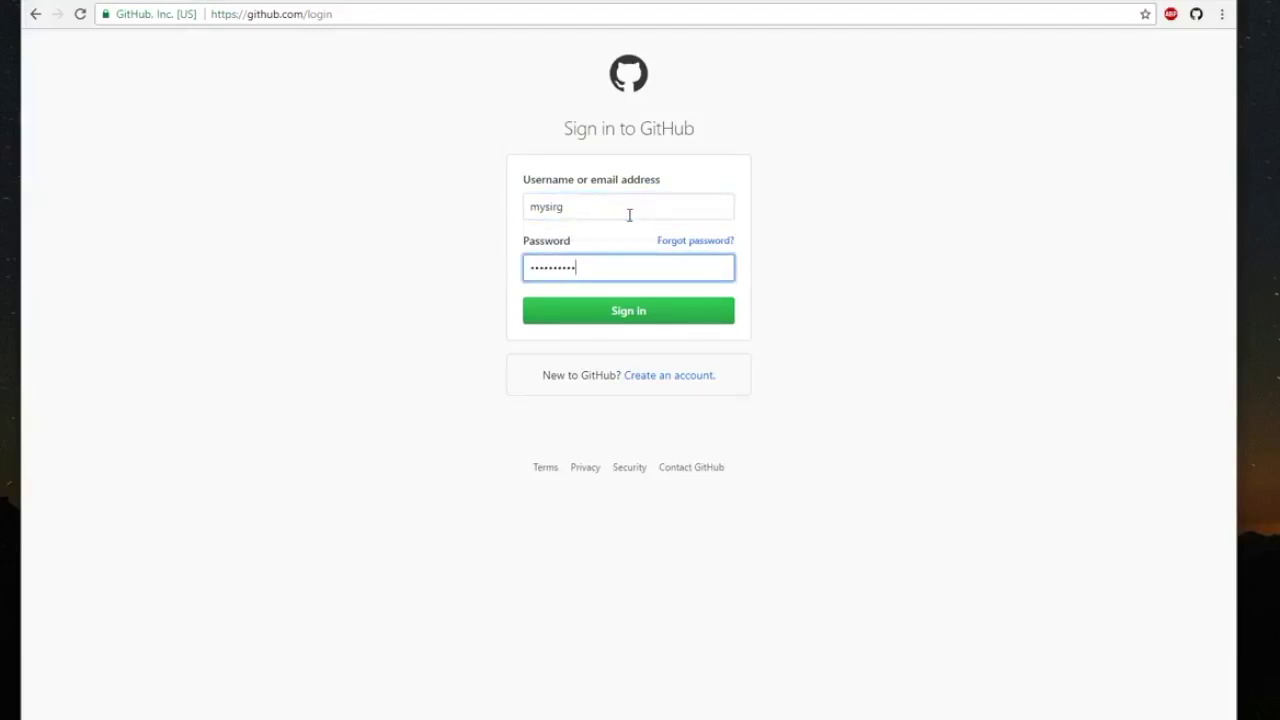
{"action": "left_click", "coordinate": [634, 315]}
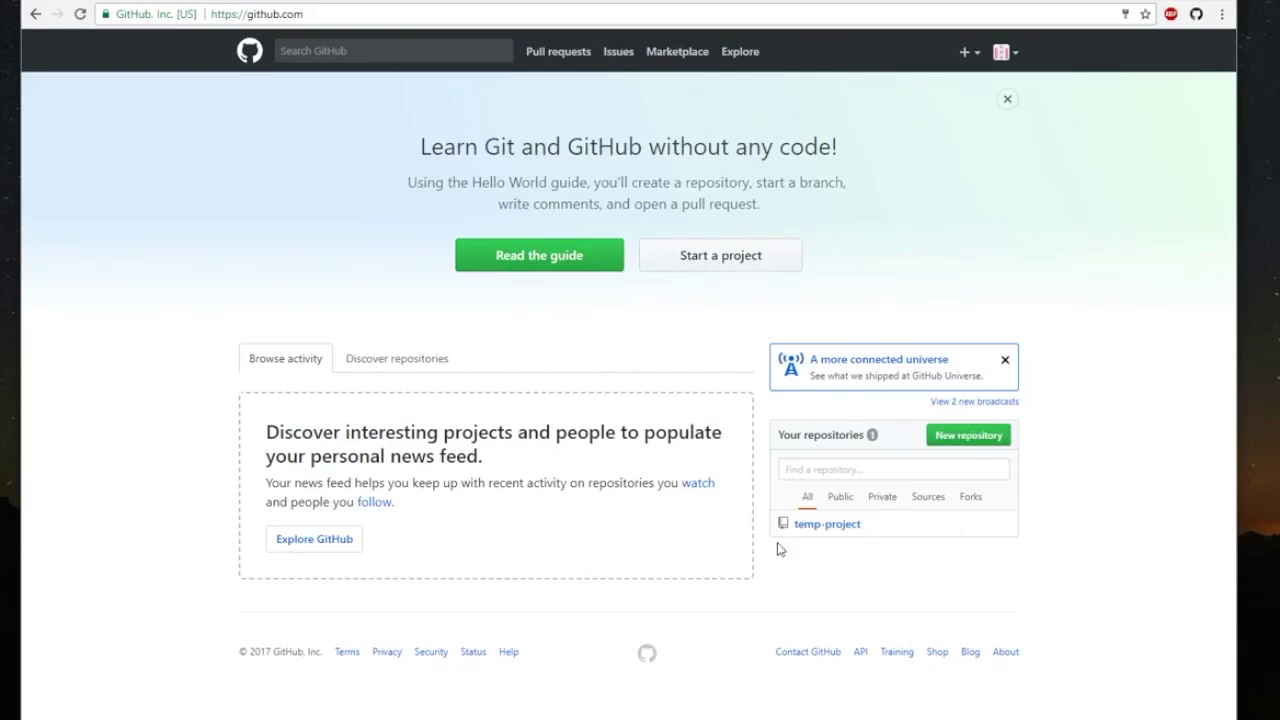
- Start a new repository named "dummy-project" with the description "dummy"
{"action": "left_click", "coordinate": [707, 256]}
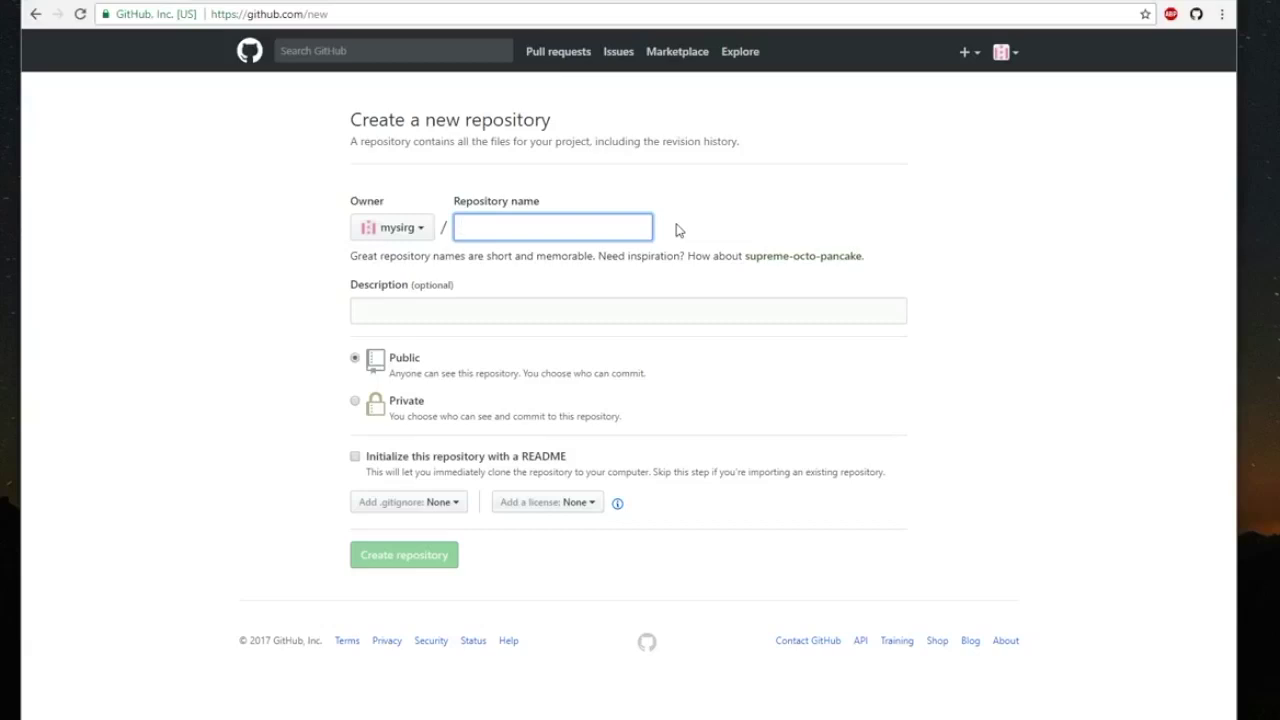
{"action": "type", "text": "dummy-project"}
{"action": "left_click", "coordinate": [634, 299]}
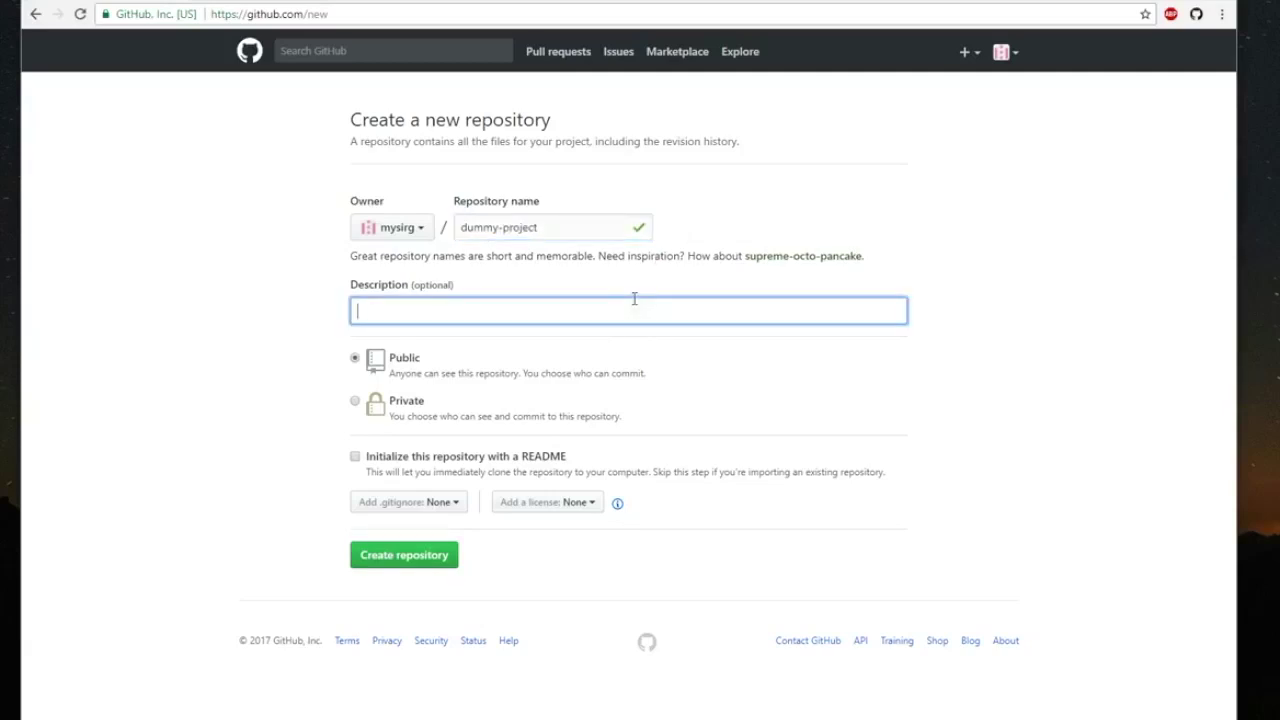
{"action": "type", "text": "dummy"}
{"action": "left_click", "coordinate": [777, 386]}
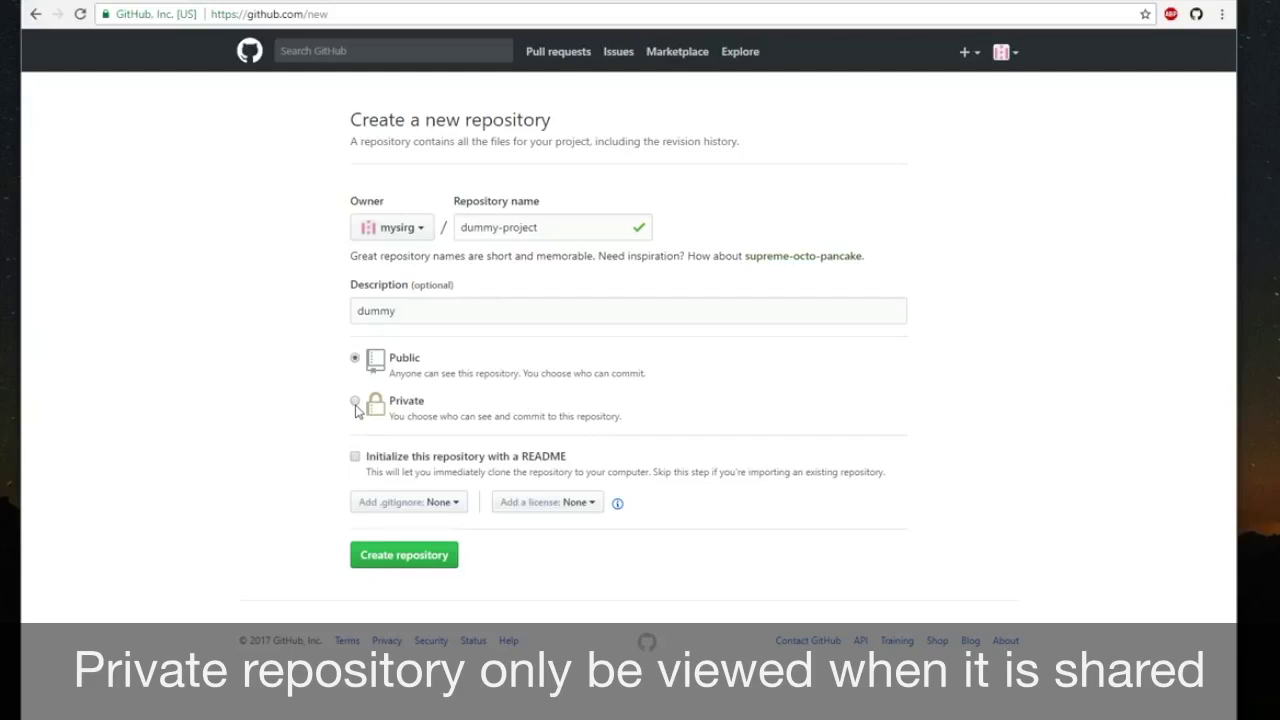
- Keep the repository public with no license, initialize it with a README, and create it
{"action": "left_click", "coordinate": [355, 403]}
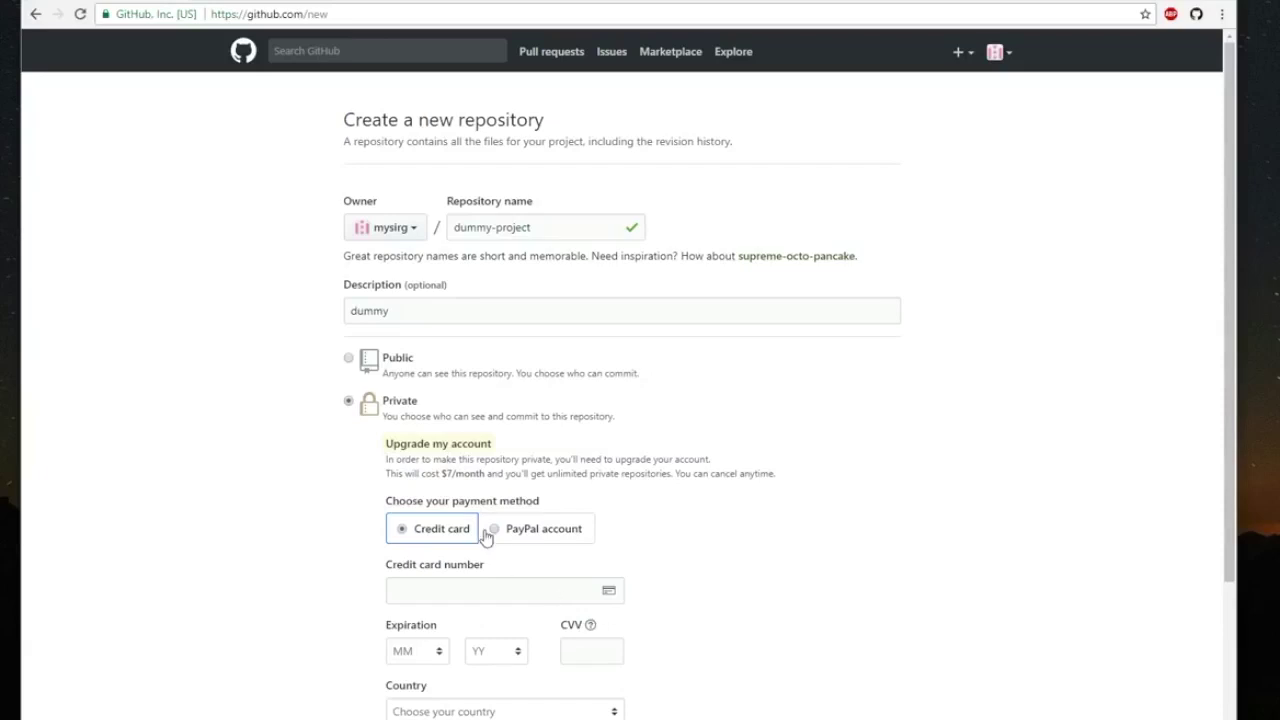
{"action": "left_click", "coordinate": [350, 361]}
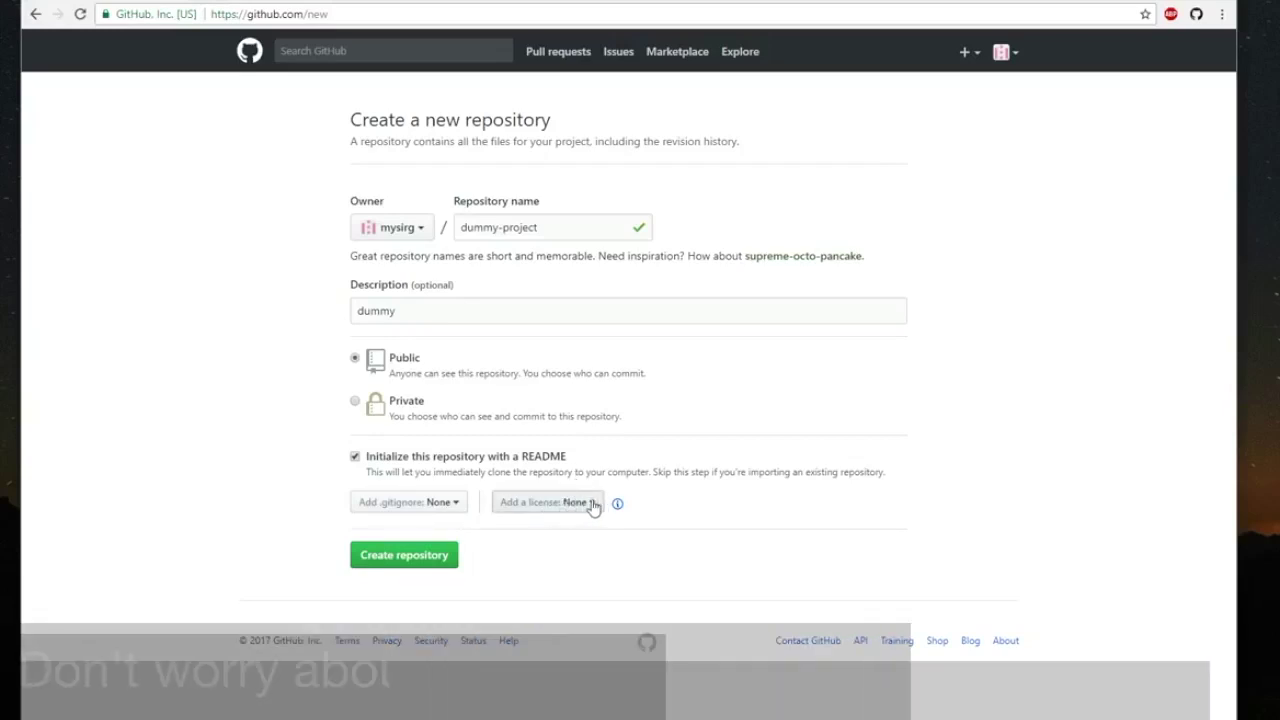
{"action": "left_click", "coordinate": [589, 503]}
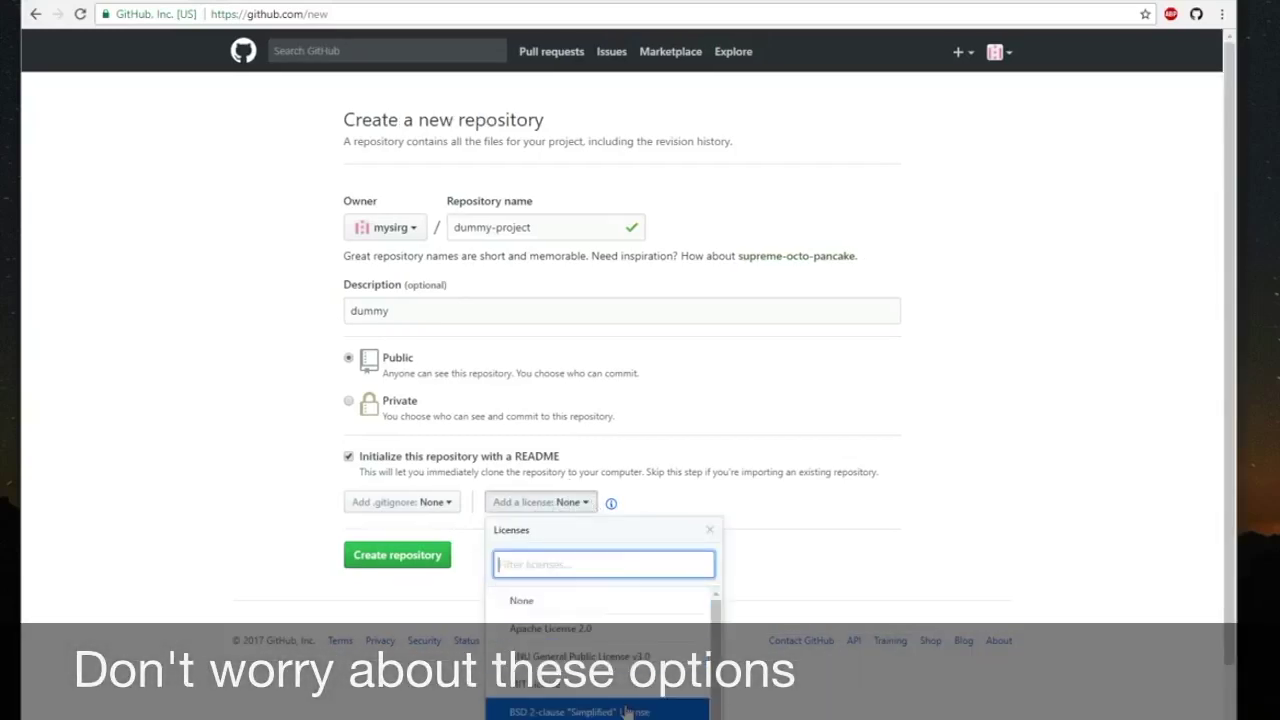
{"action": "left_click", "coordinate": [587, 508]}
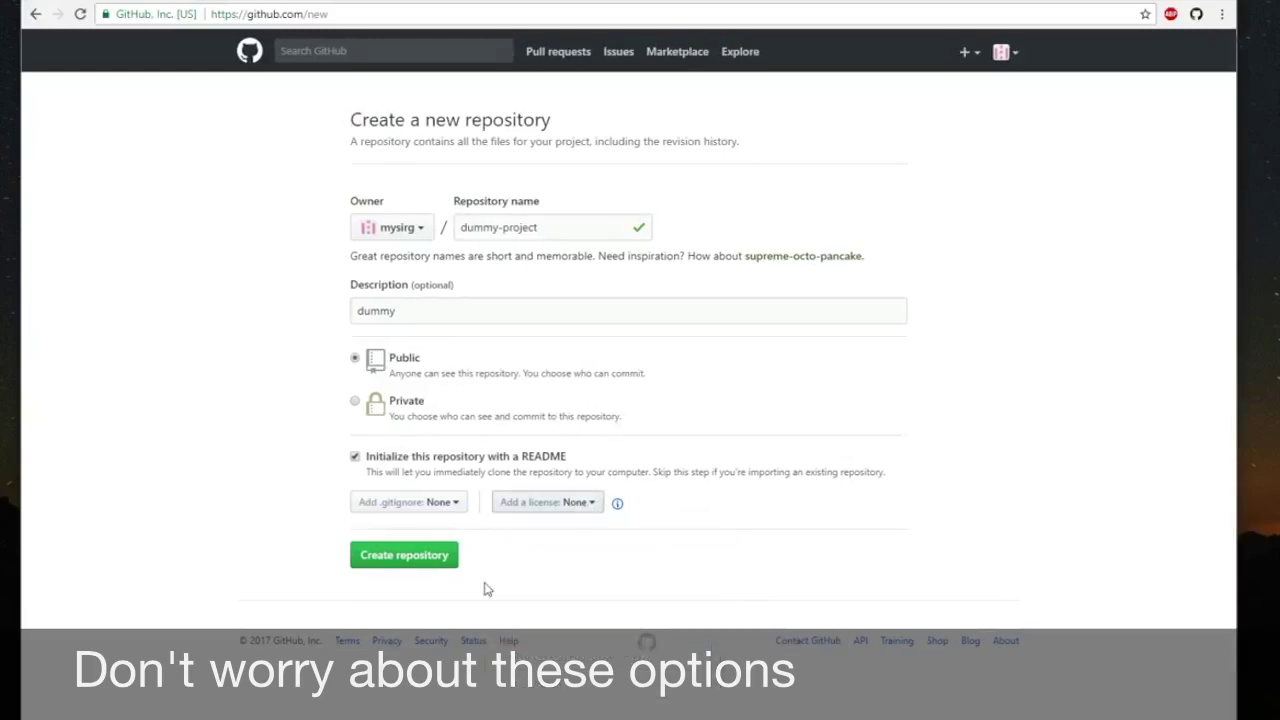
{"action": "left_click", "coordinate": [413, 560]}
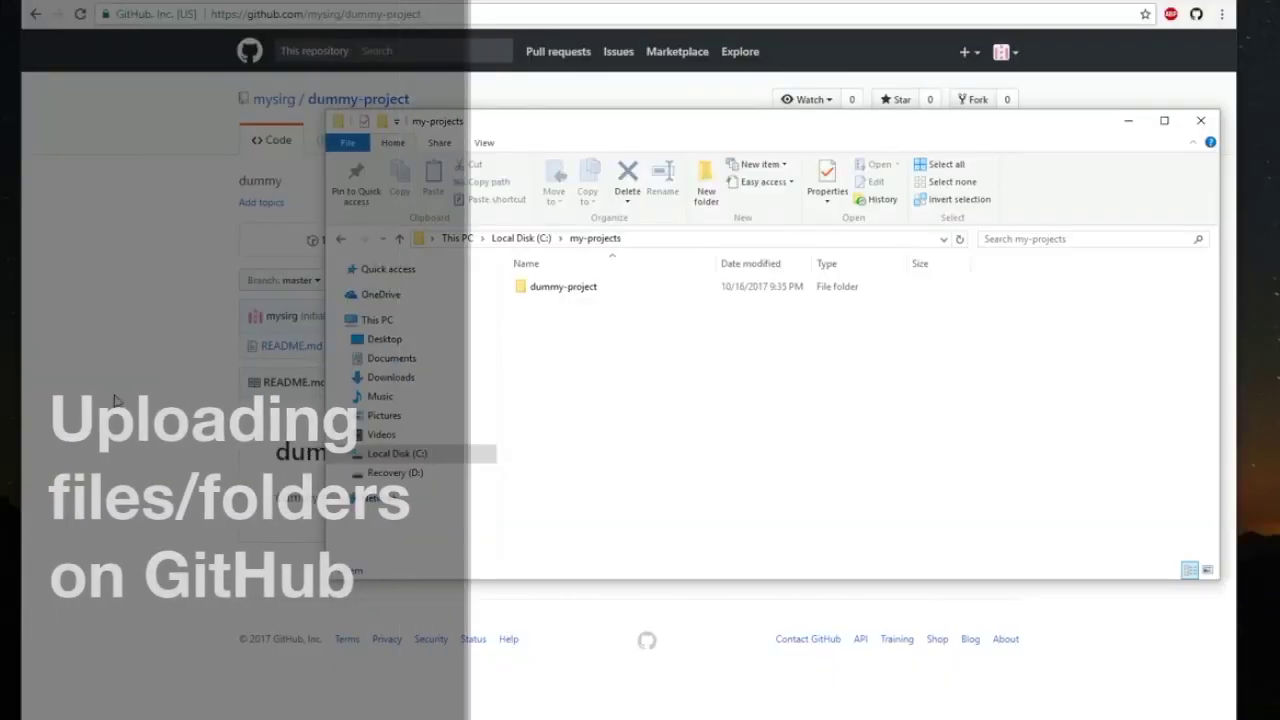
- Check the files inside the local dummy-project folder, return to my-projects, and move the Explorer window clear of the repository's file actions
{"action": "double_click", "coordinate": [558, 290]}
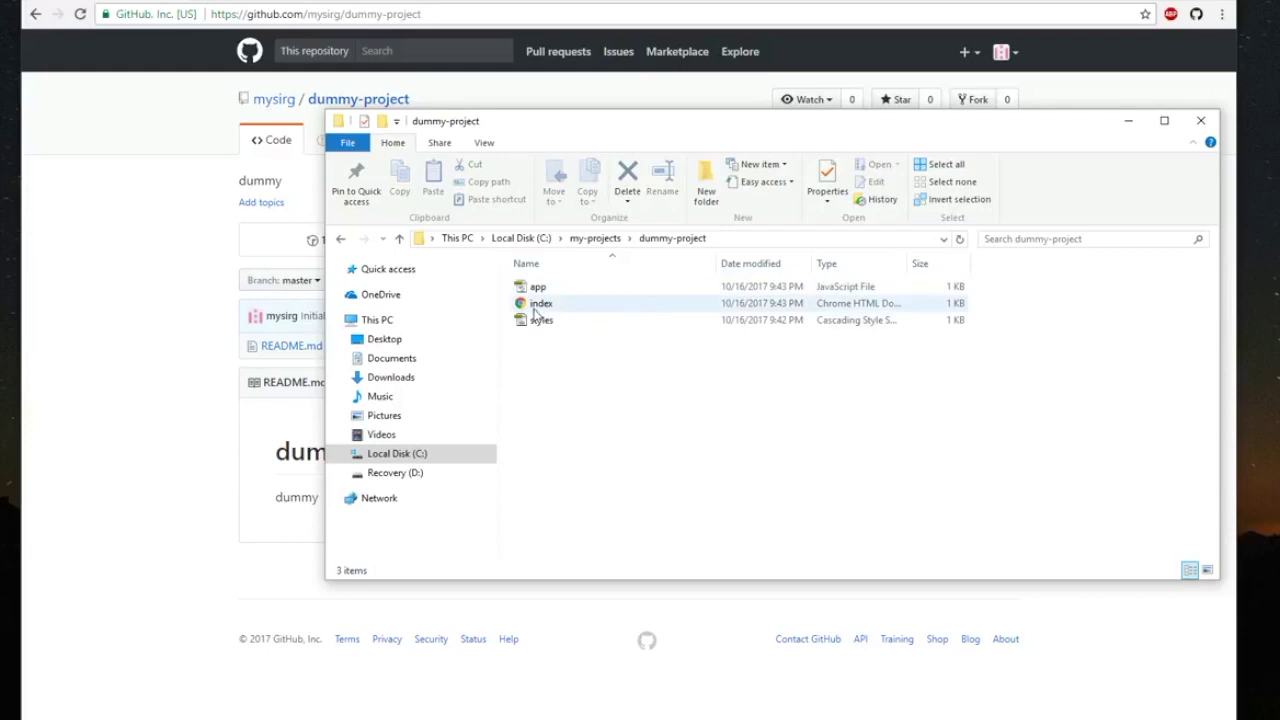
{"action": "left_click", "coordinate": [598, 243]}
{"action": "left_click_drag", "start_coordinate": [674, 129], "coordinate": [674, 259]}
{"action": "left_click_drag", "start_coordinate": [637, 332], "coordinate": [580, 397]}
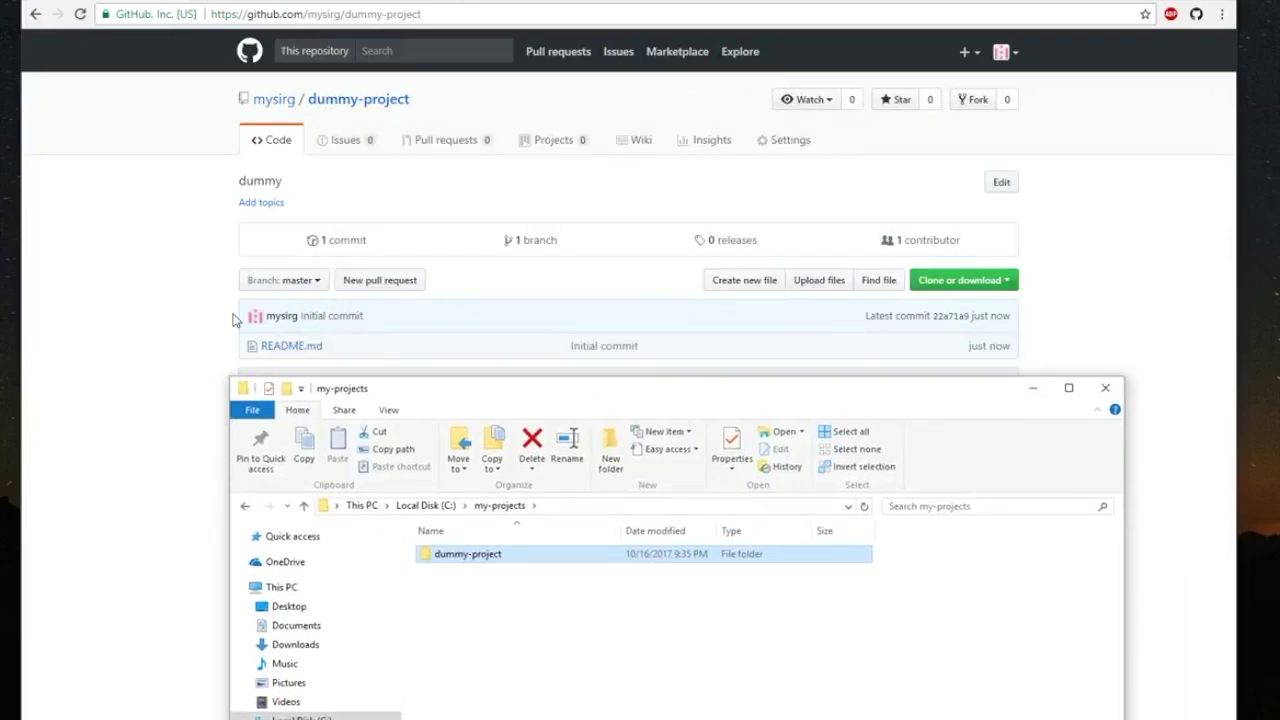
- Add the local dummy-project folder from my-projects to the repository's file upload
{"action": "left_click", "coordinate": [814, 284]}
{"action": "left_click", "coordinate": [816, 282]}
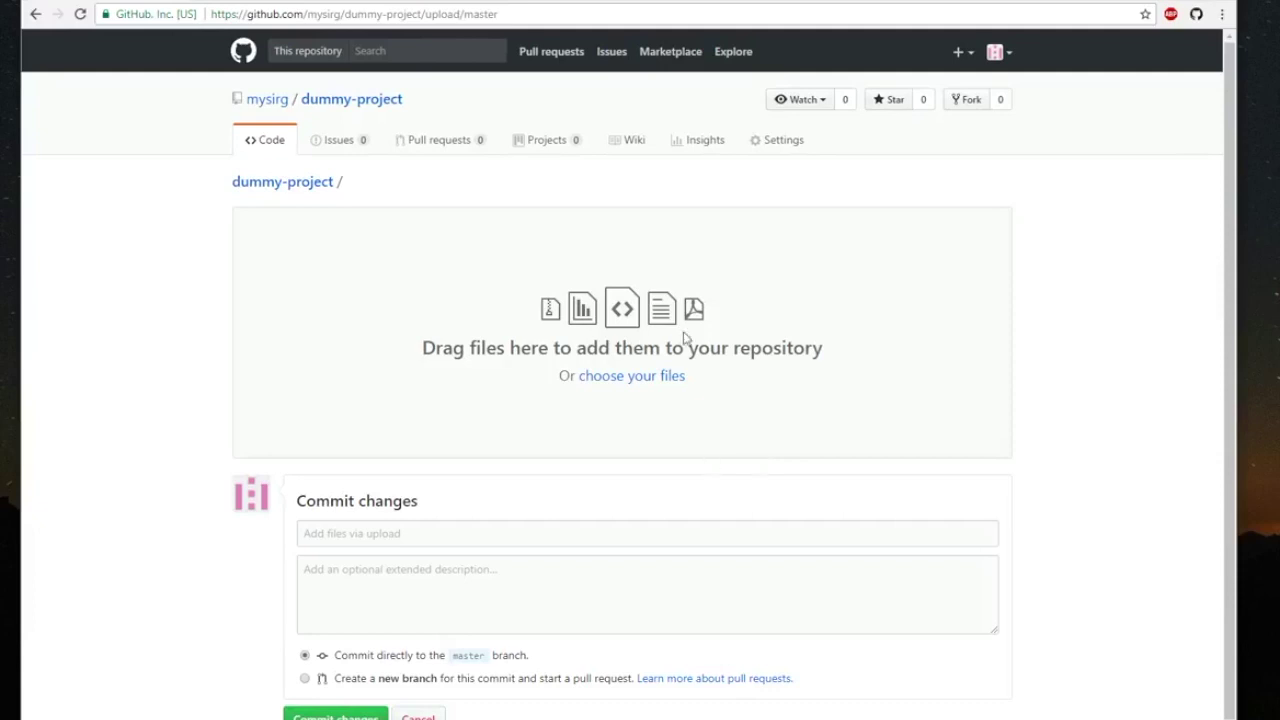
{"action": "left_click", "coordinate": [609, 385]}
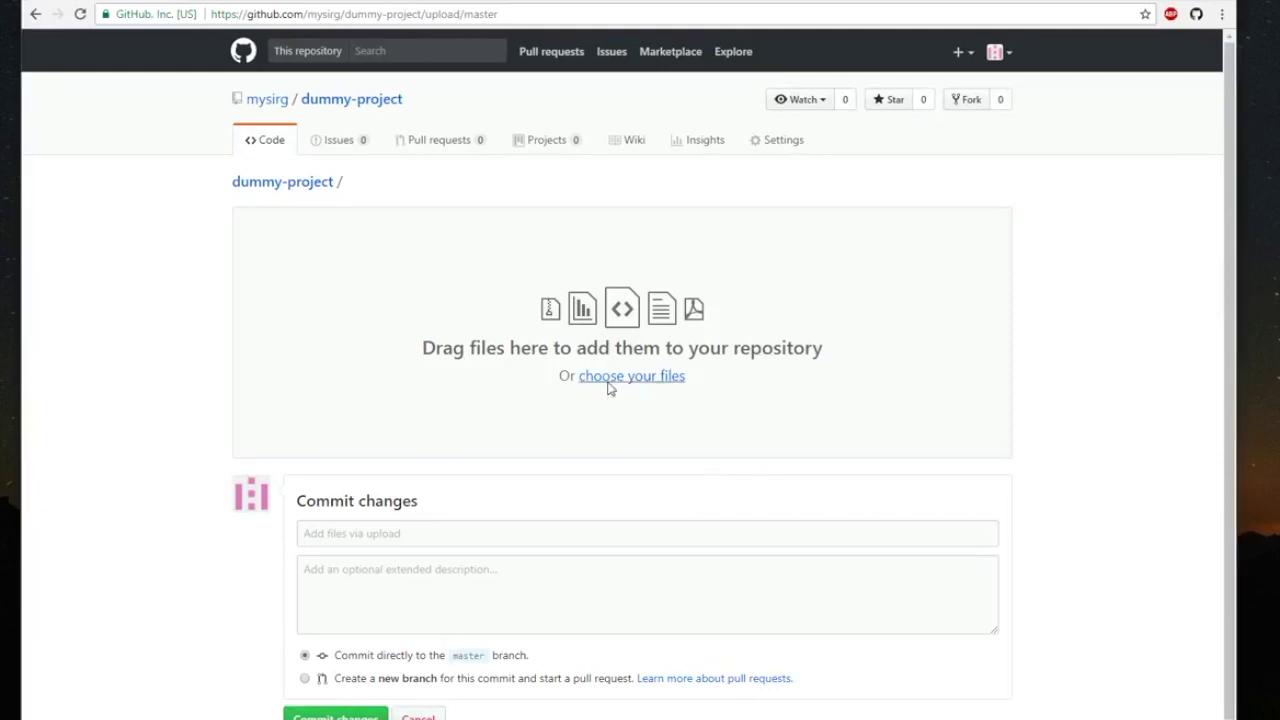
{"action": "key", "text": "alt+Tab"}
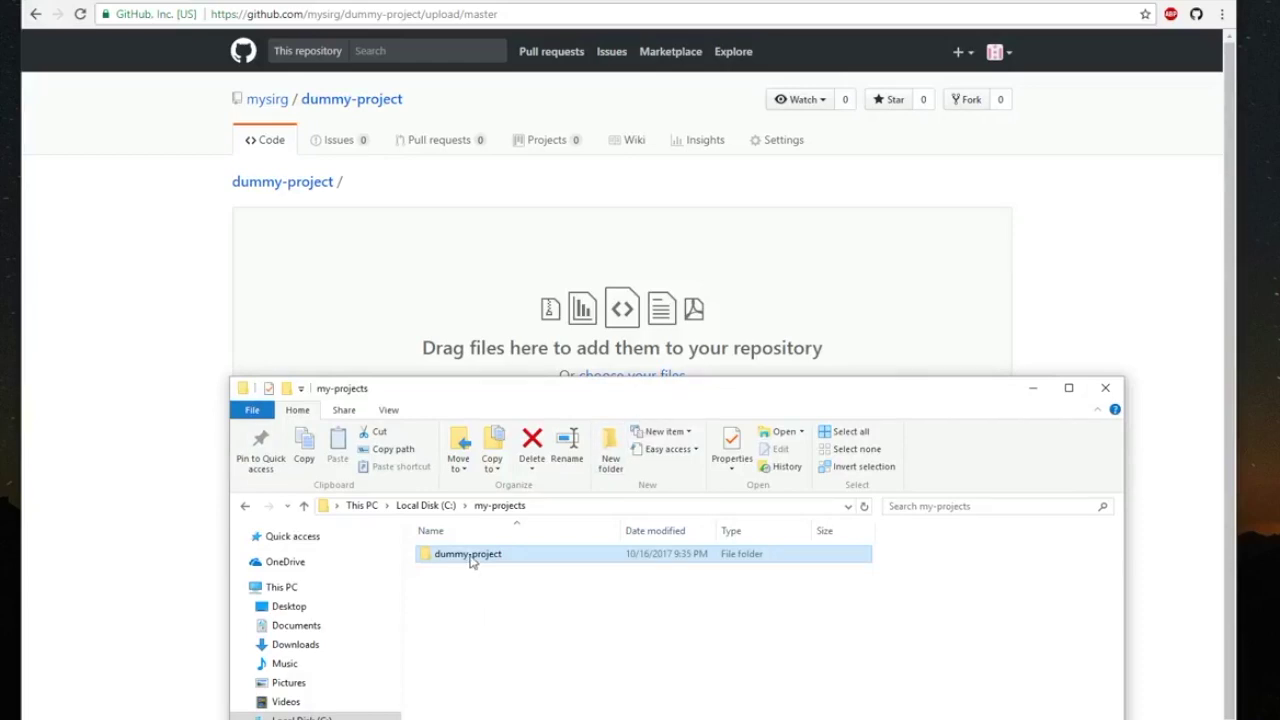
{"action": "left_click_drag", "start_coordinate": [472, 562], "coordinate": [469, 337]}
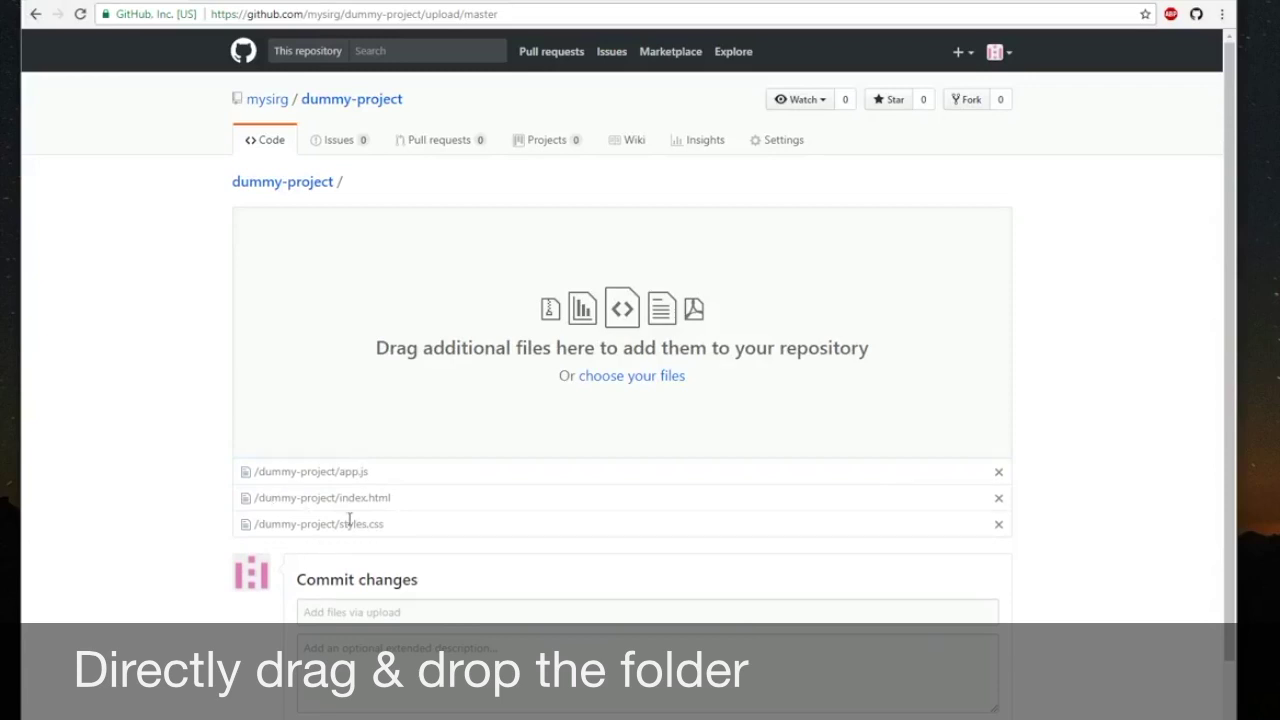
- Commit the uploaded files directly to the master branch with the message "added new project"
{"action": "left_click", "coordinate": [402, 612]}
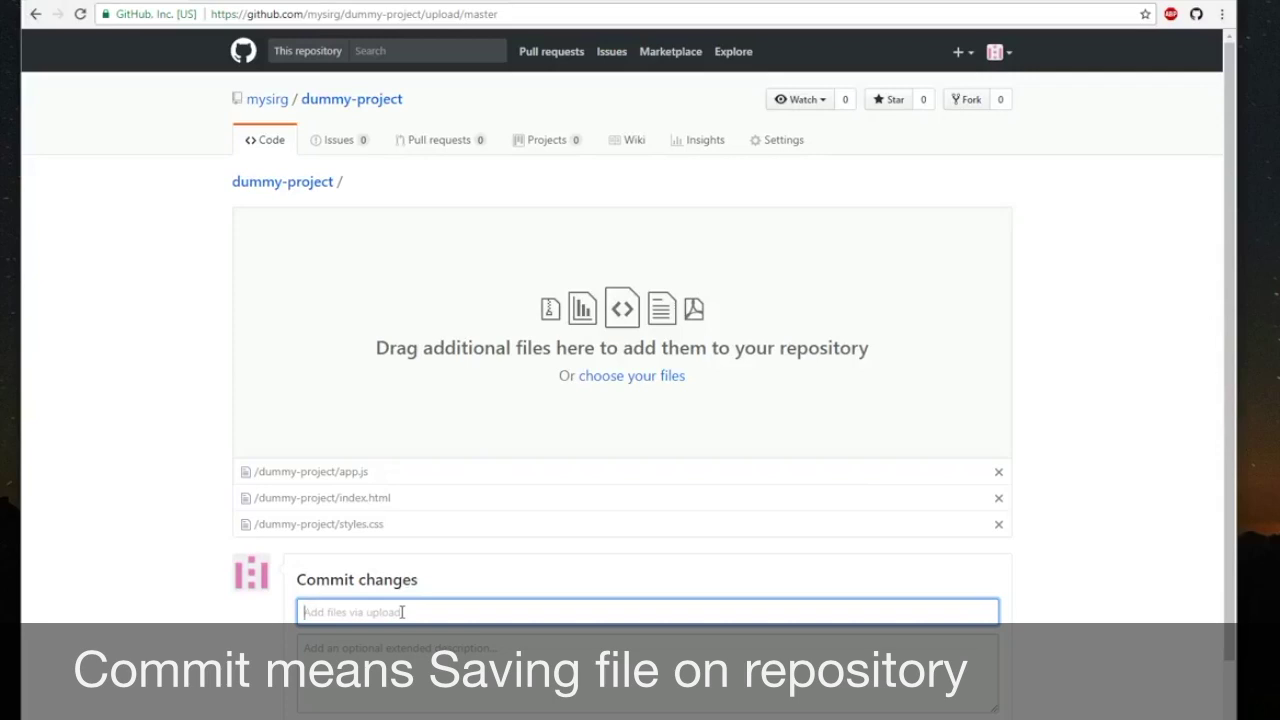
{"action": "type", "text": "adde"}
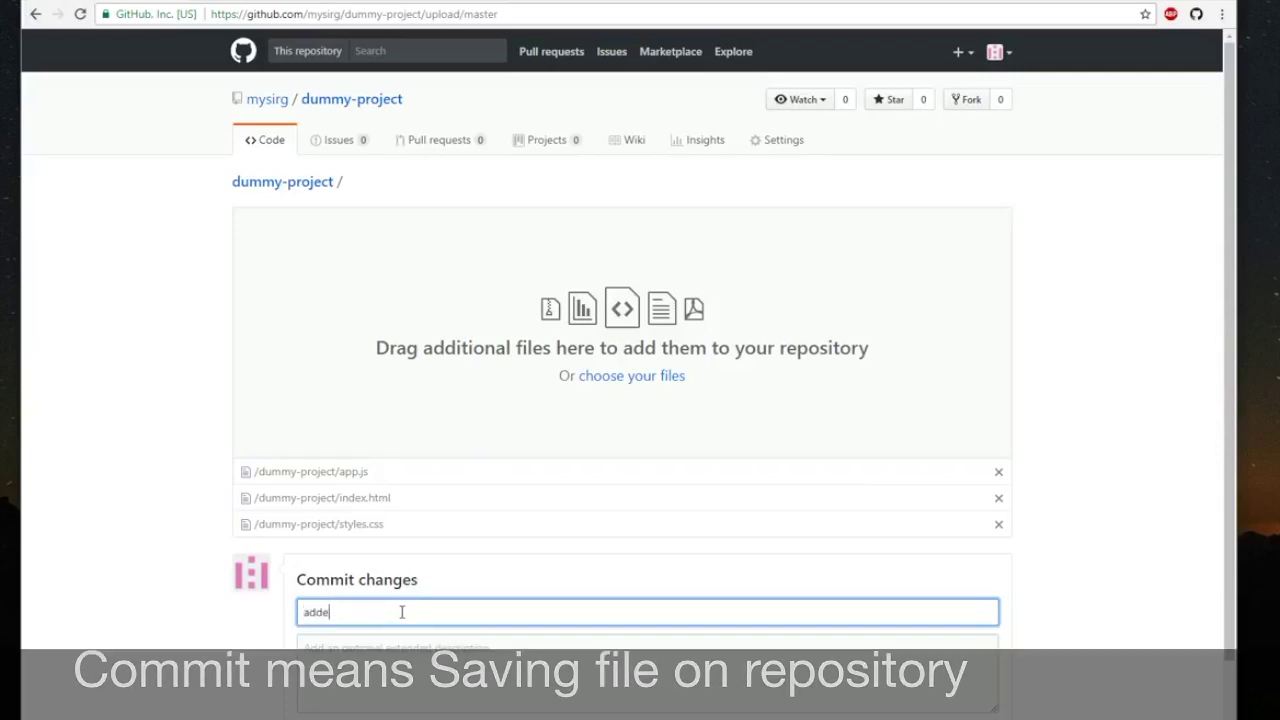
{"action": "type", "text": "d new project"}
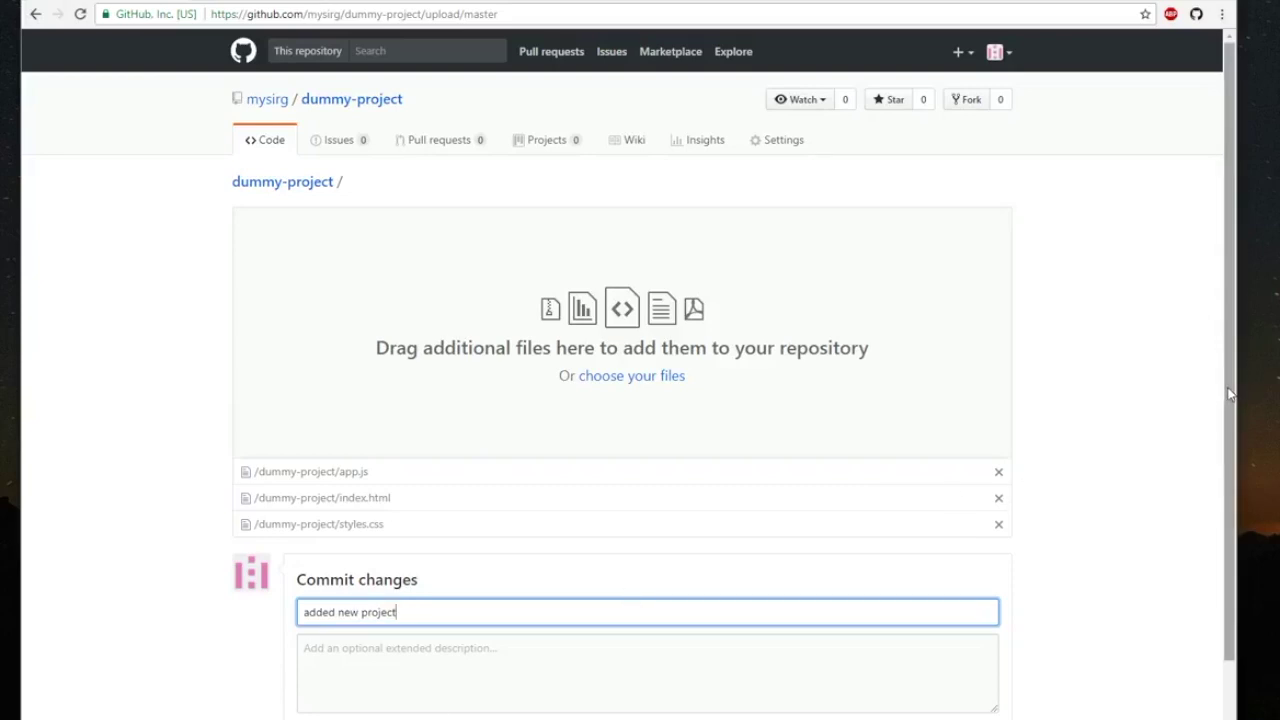
{"action": "left_click_drag", "start_coordinate": [1230, 393], "coordinate": [1234, 484]}
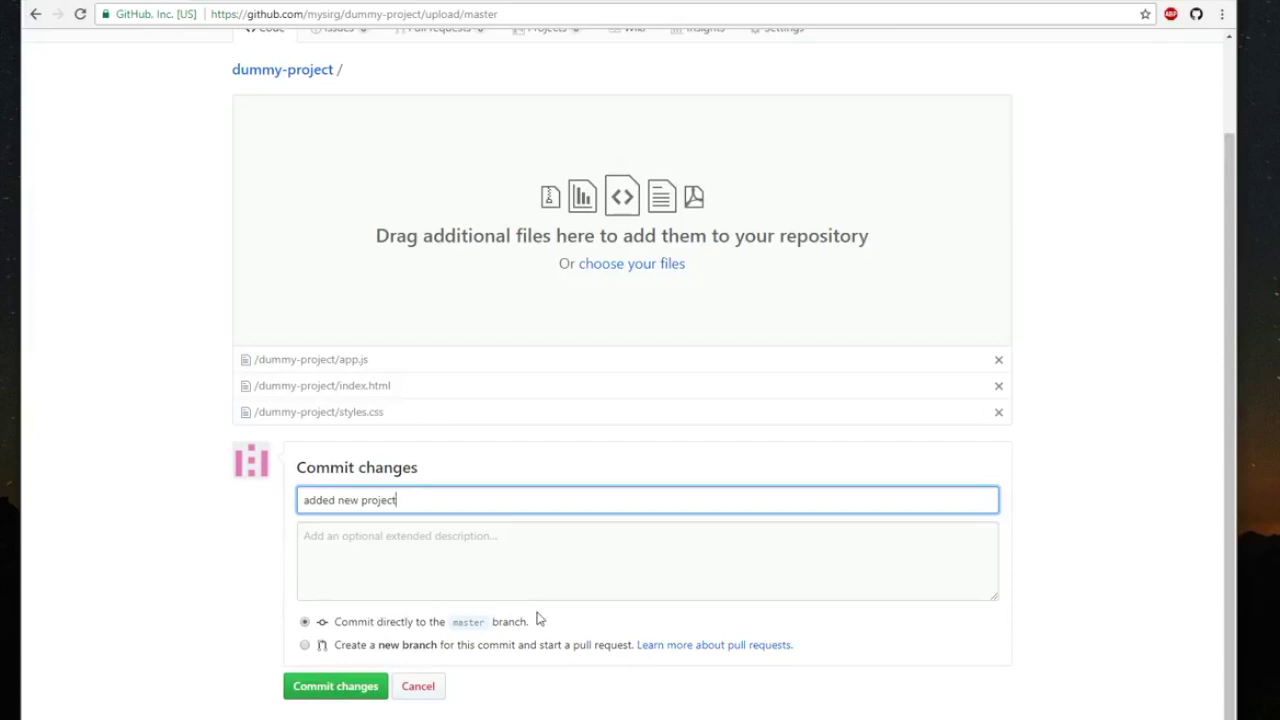
{"action": "left_click", "coordinate": [329, 697]}
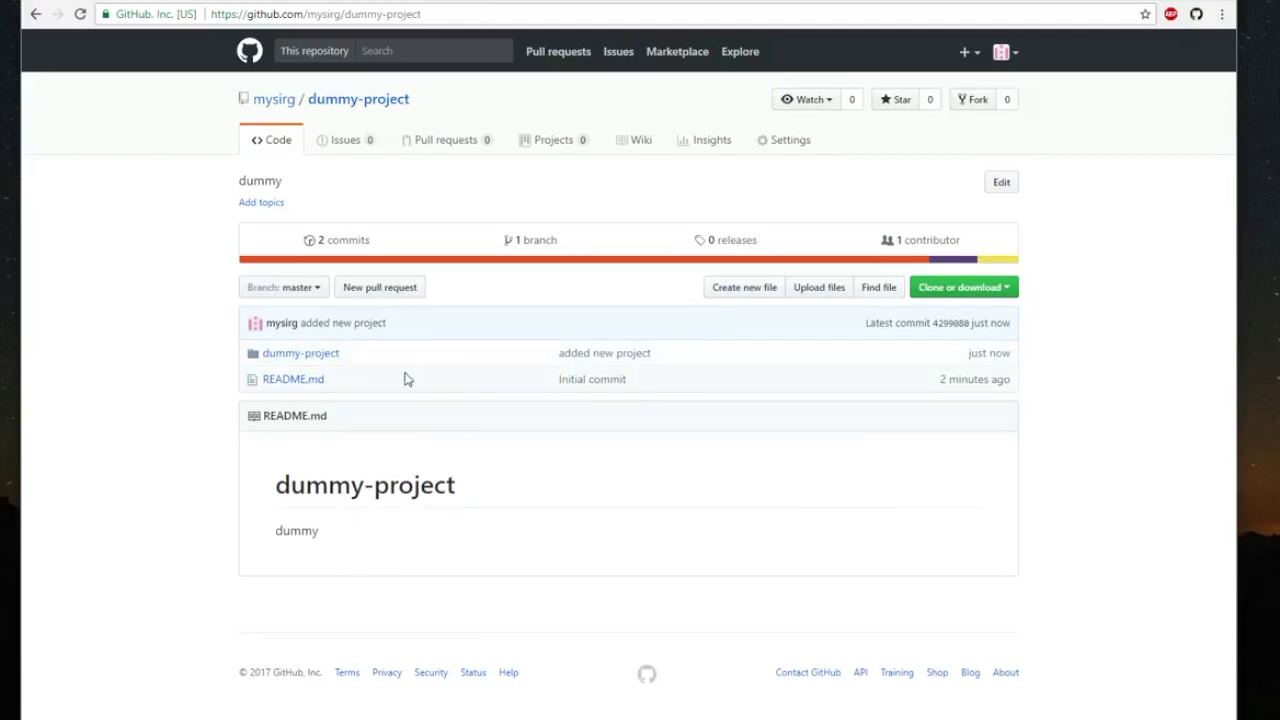
- Look through the uploaded dummy-project folder and the repository's clone and download options
{"action": "left_click", "coordinate": [334, 356]}
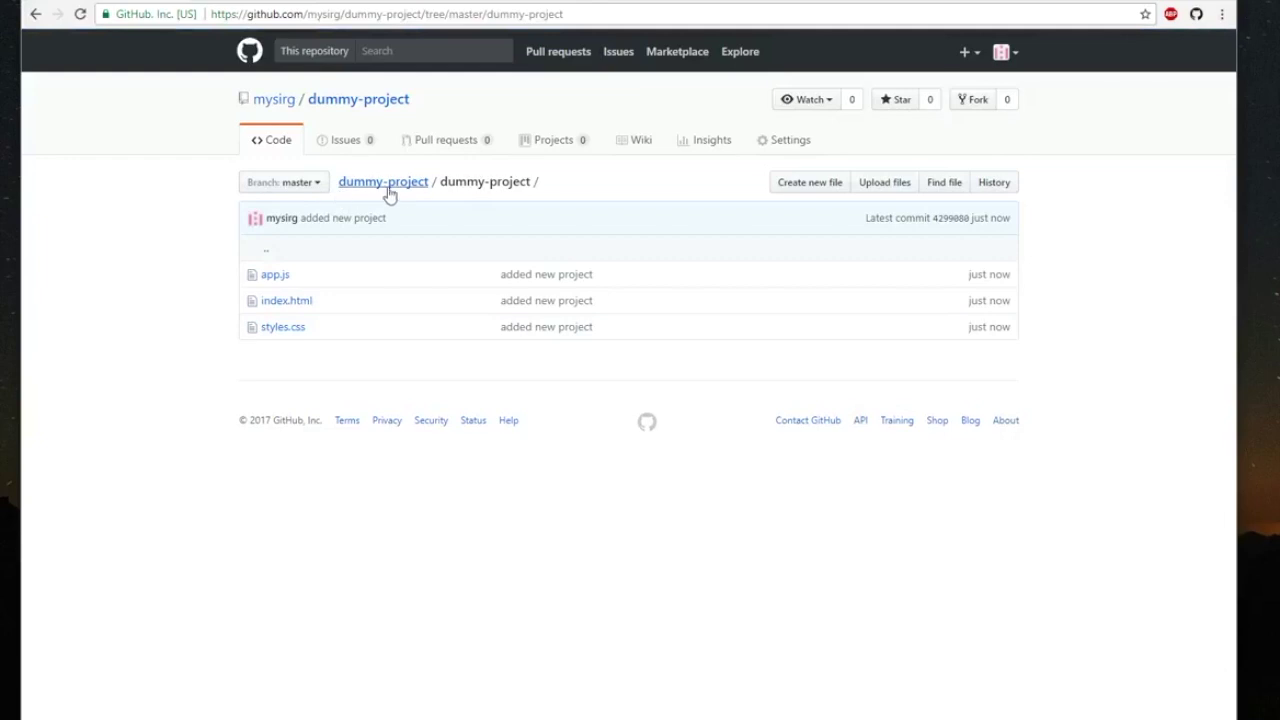
{"action": "left_click", "coordinate": [364, 186]}
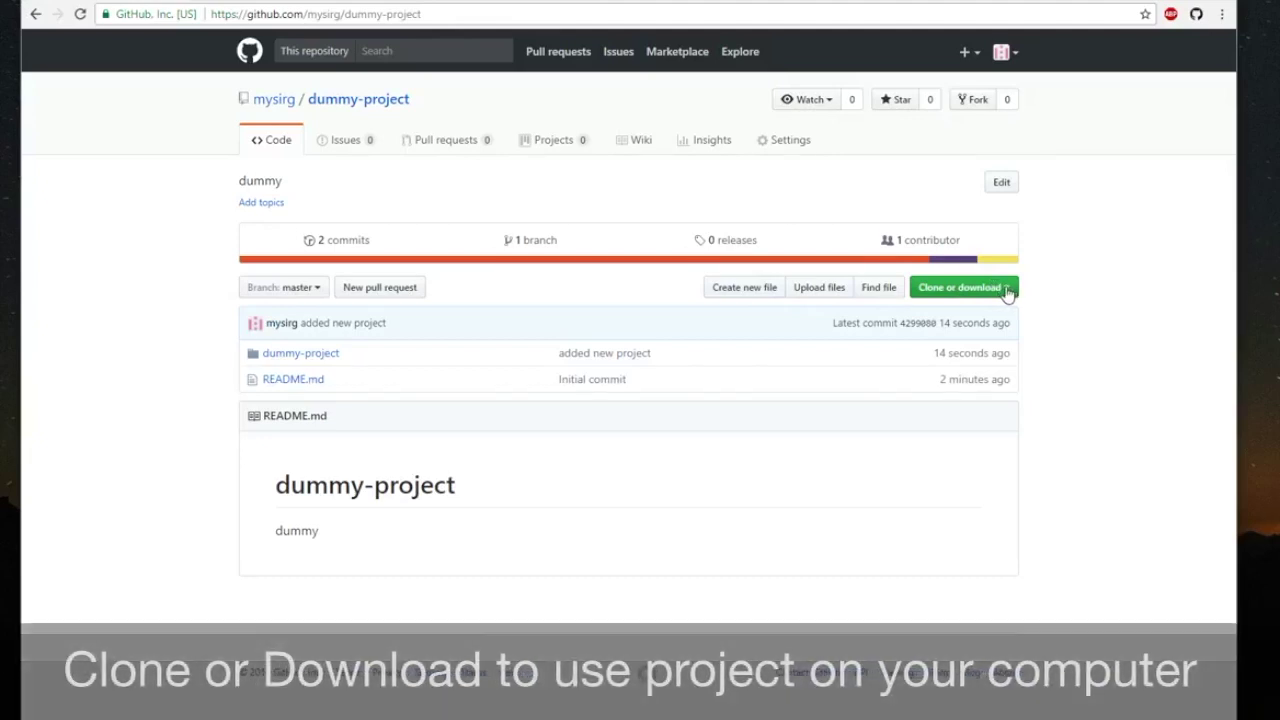
{"action": "left_click", "coordinate": [1007, 288]}
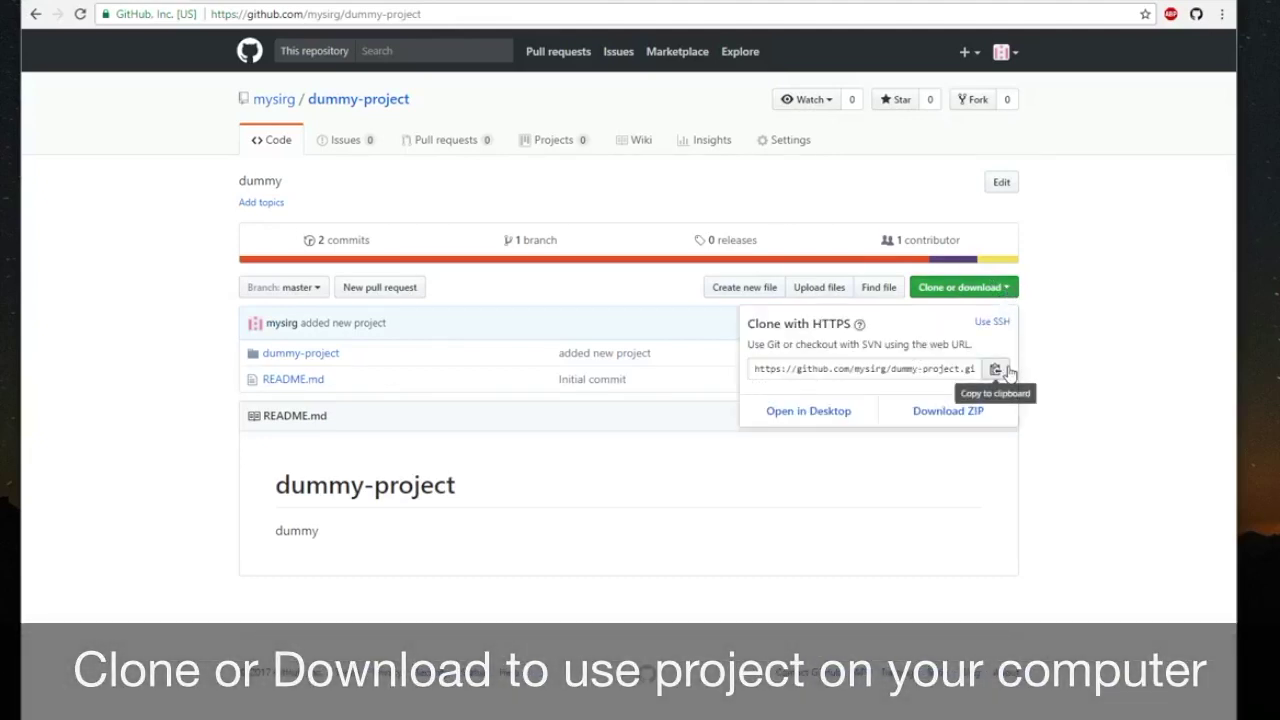
{"action": "left_click", "coordinate": [1097, 437]}
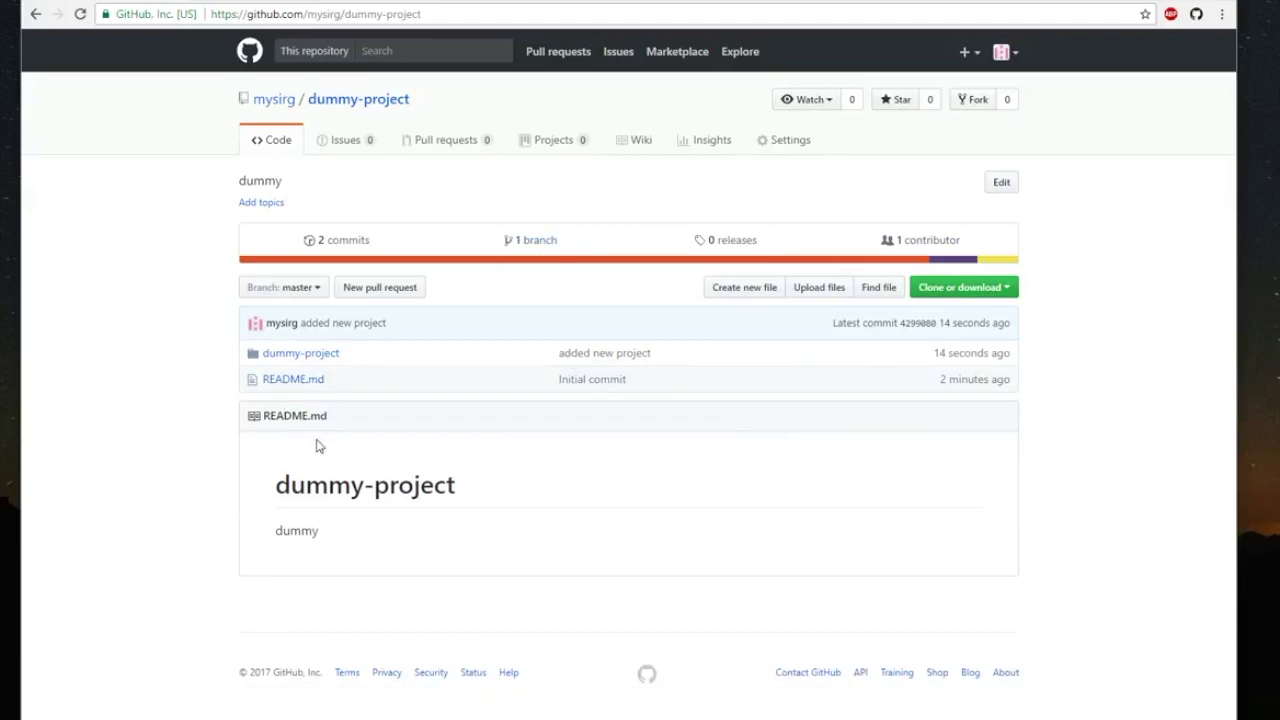
- View the code of index.html in the dummy-project folder, and visit the owner's profile page before returning to the file
{"action": "left_click", "coordinate": [289, 359]}
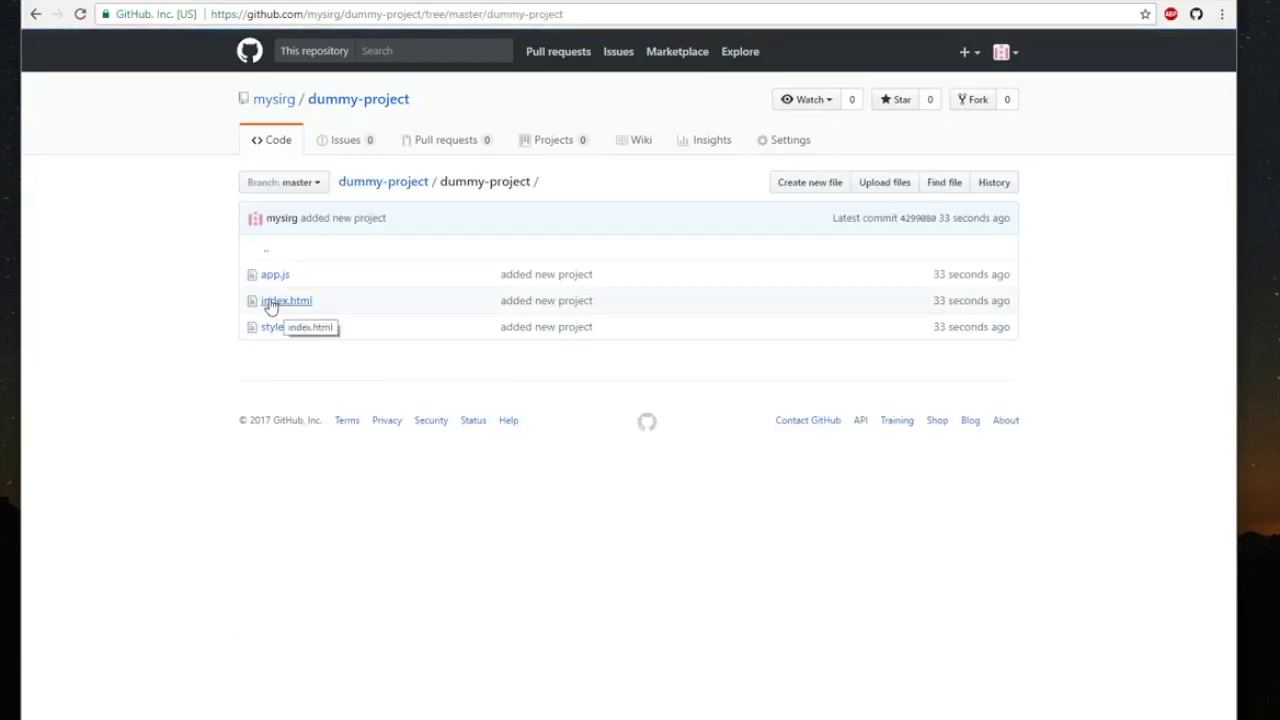
{"action": "left_click", "coordinate": [276, 306]}
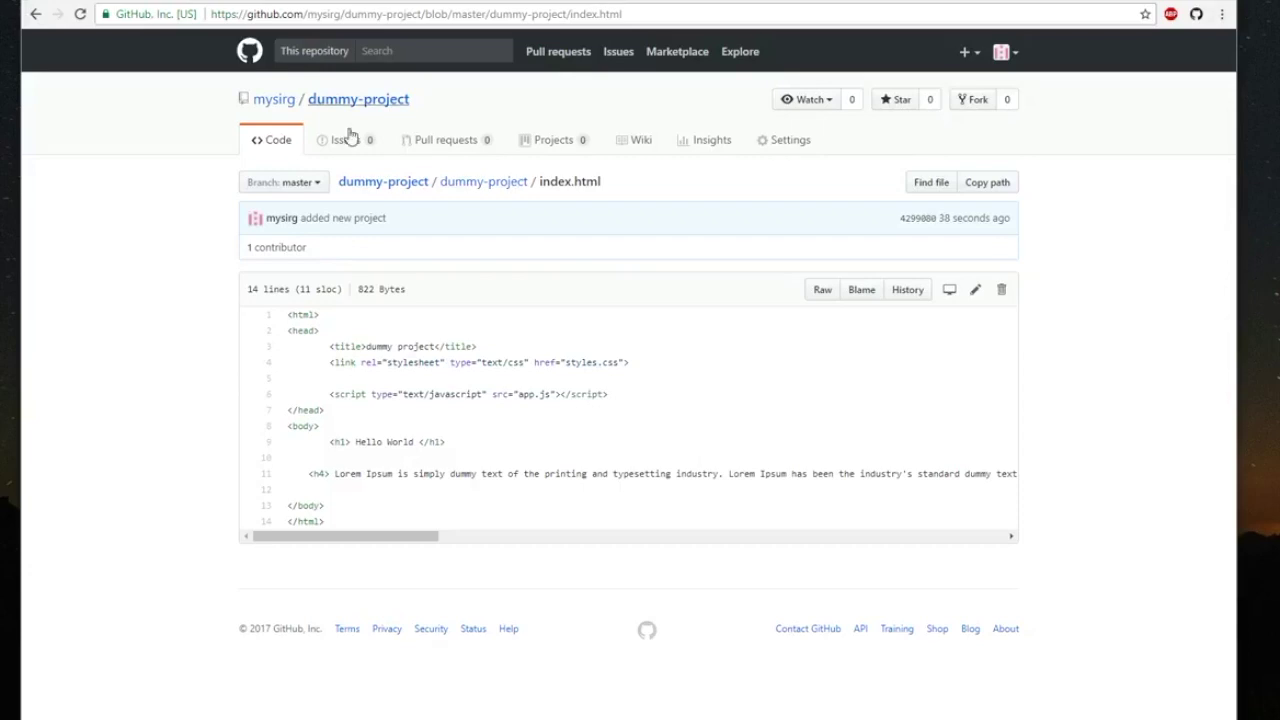
{"action": "left_click", "coordinate": [274, 104]}
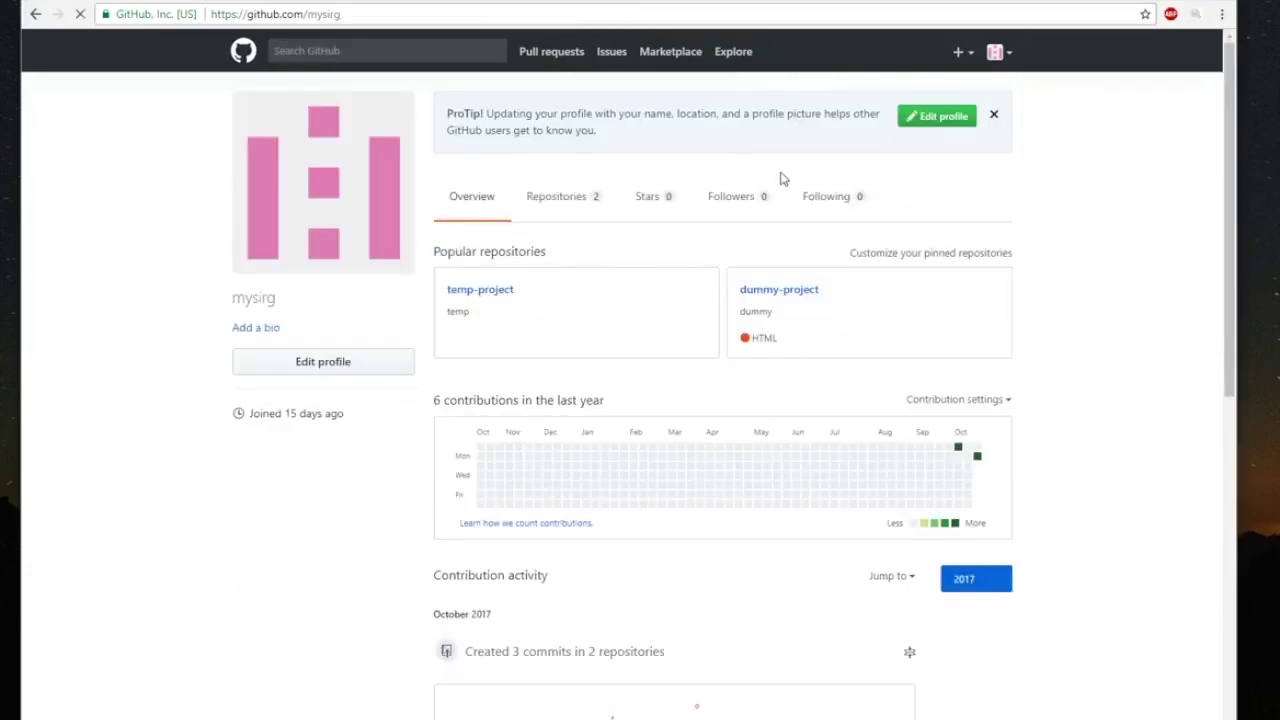
{"action": "mouse_move", "coordinate": [978, 458]}
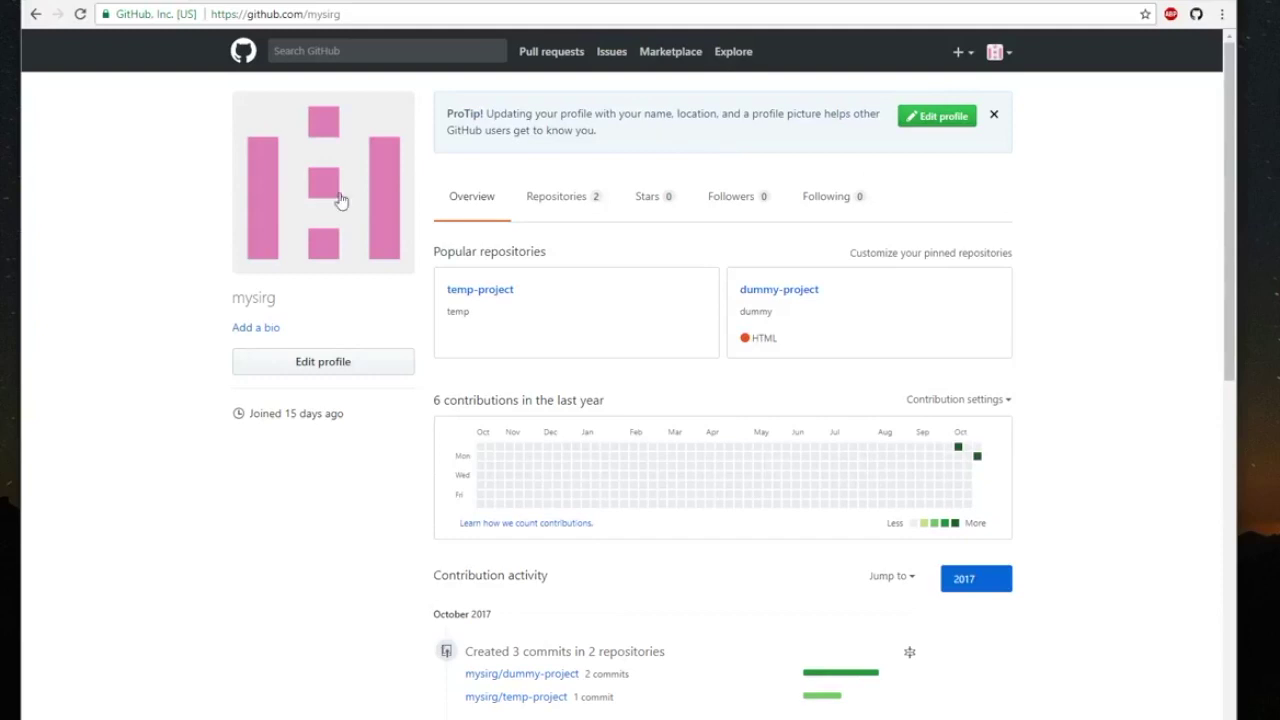
{"action": "left_click", "coordinate": [35, 14]}
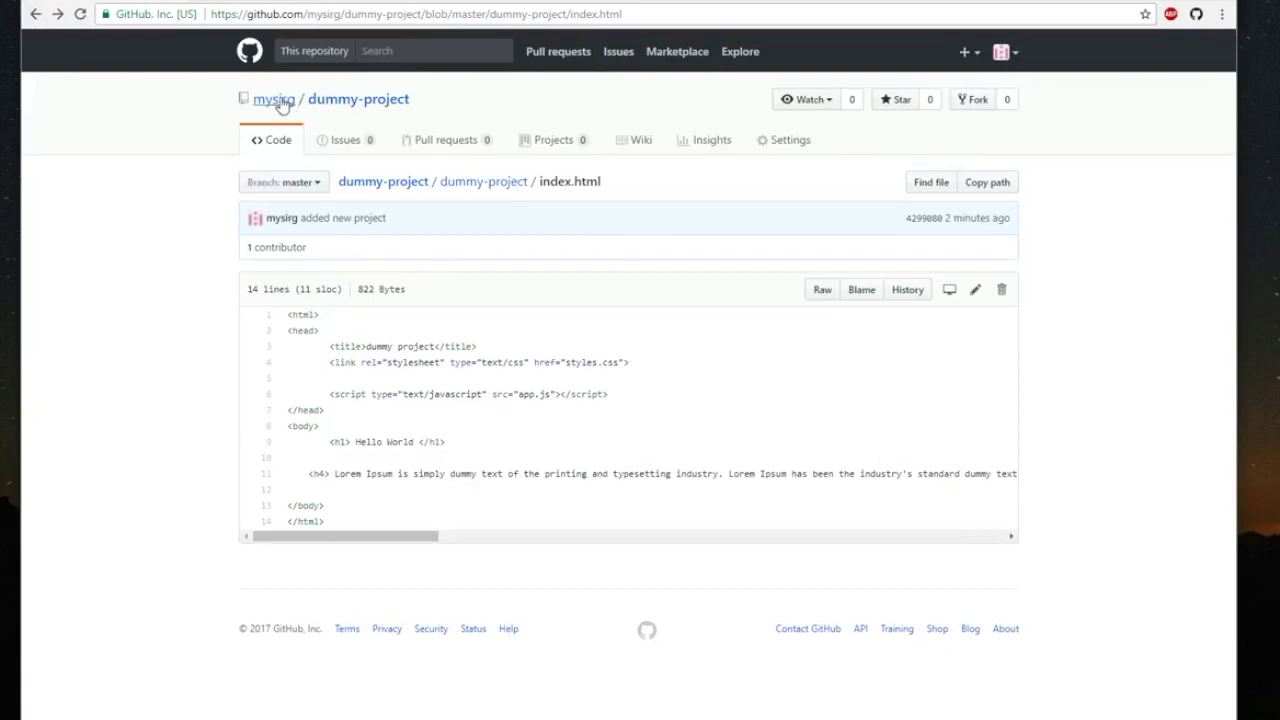
- View the public profile settings by way of the owner's profile picture, and go back to index.html
{"action": "left_click", "coordinate": [282, 102]}
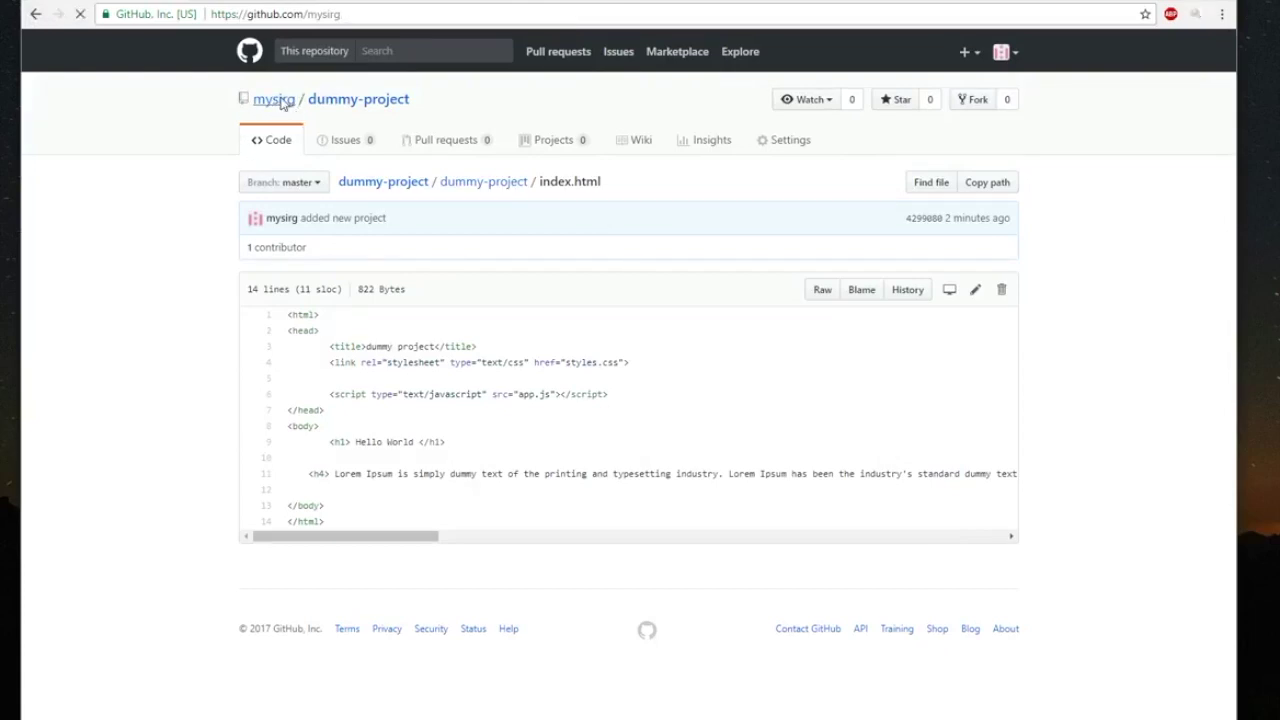
{"action": "left_click", "coordinate": [335, 262]}
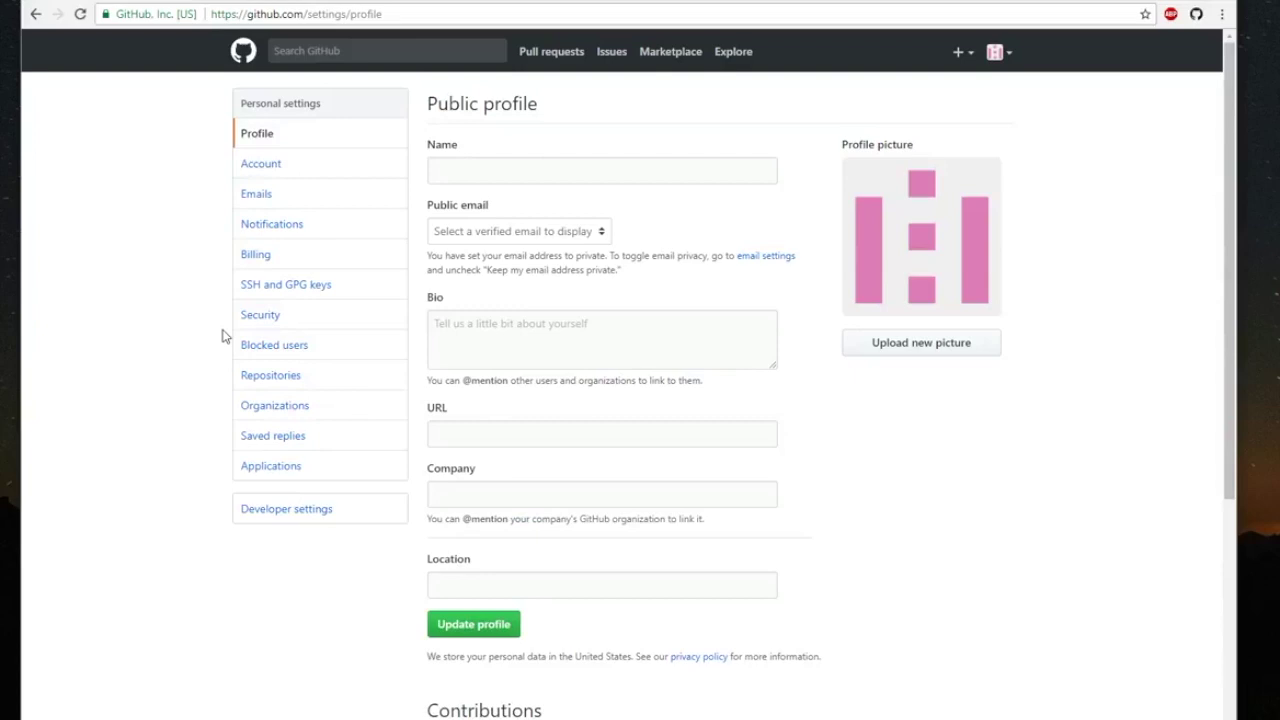
{"action": "left_click", "coordinate": [36, 15]}
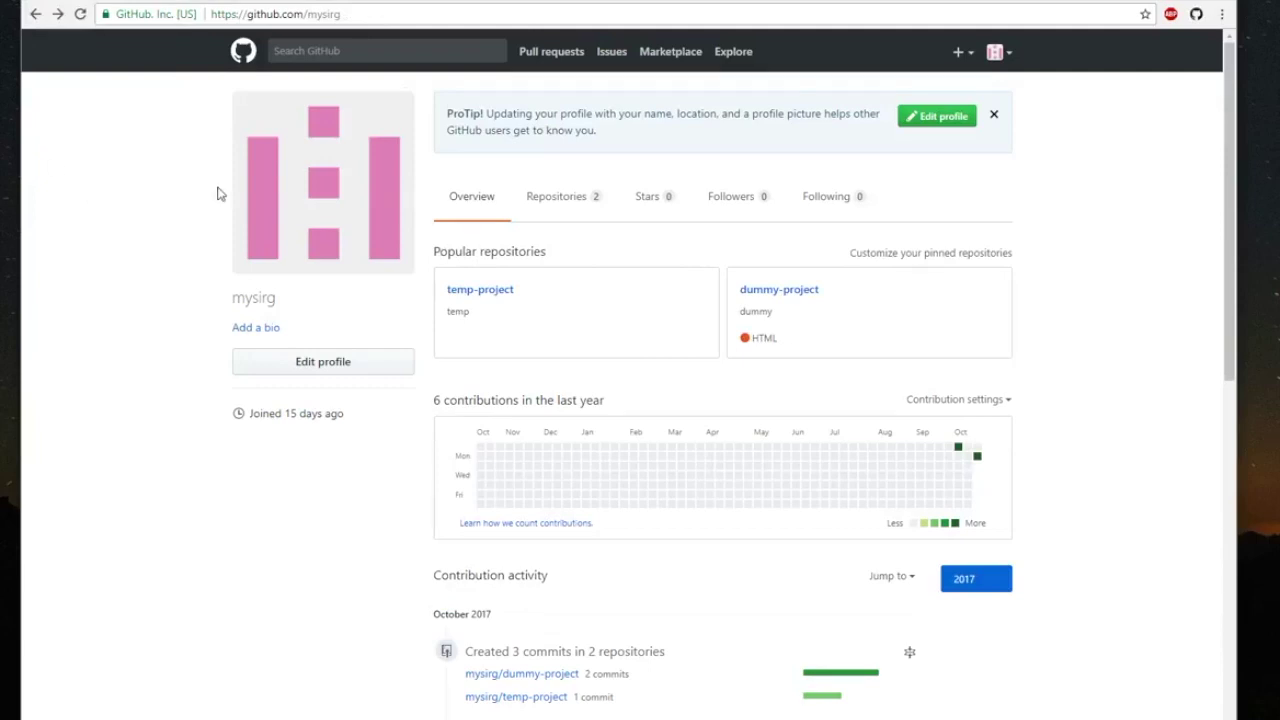
{"action": "left_click", "coordinate": [36, 15]}
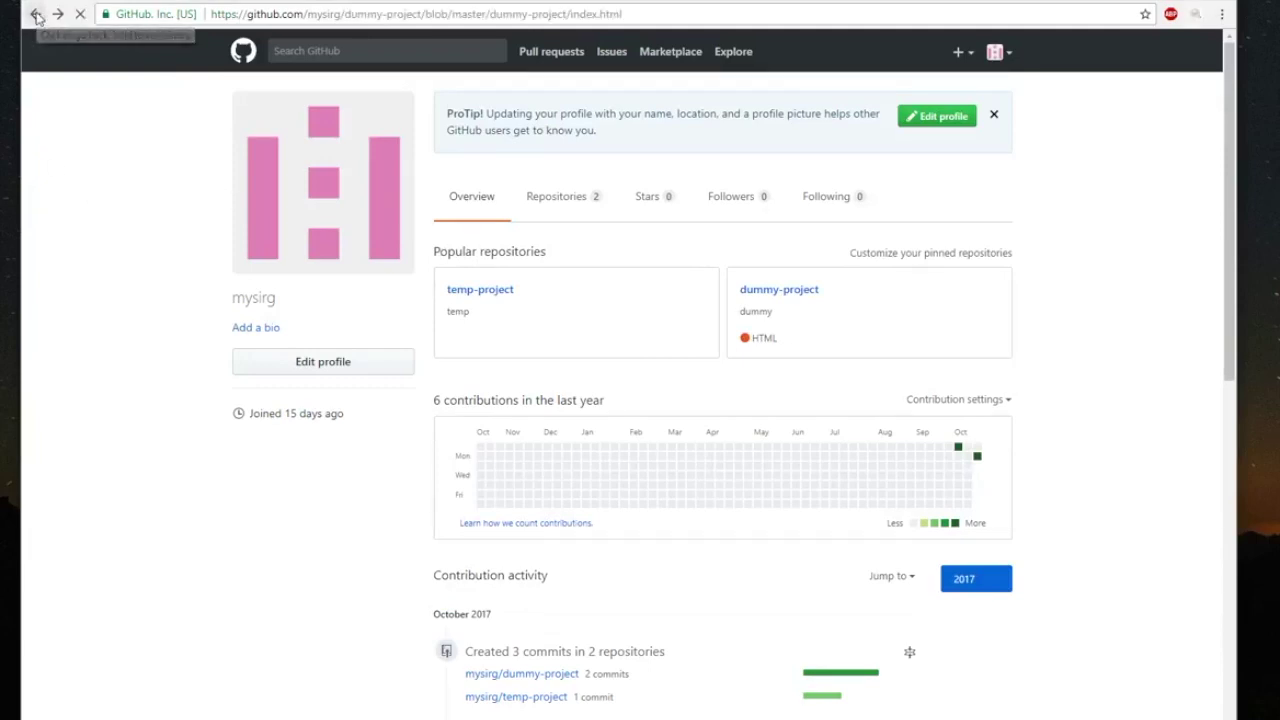